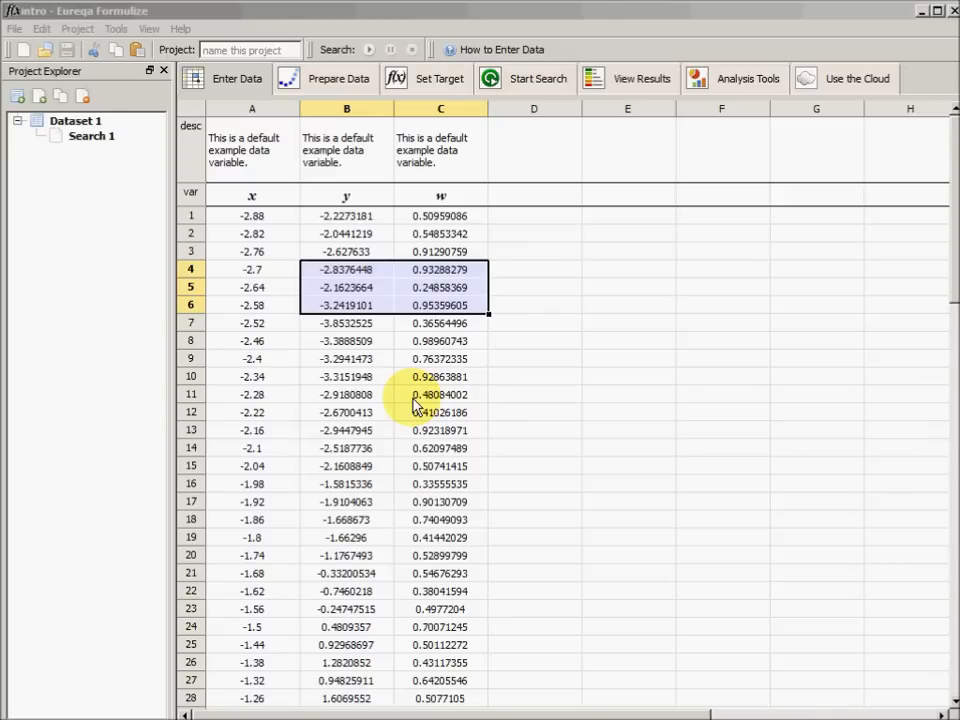
Close the Project Explorer to give the data sheet the full width
click(400, 12)
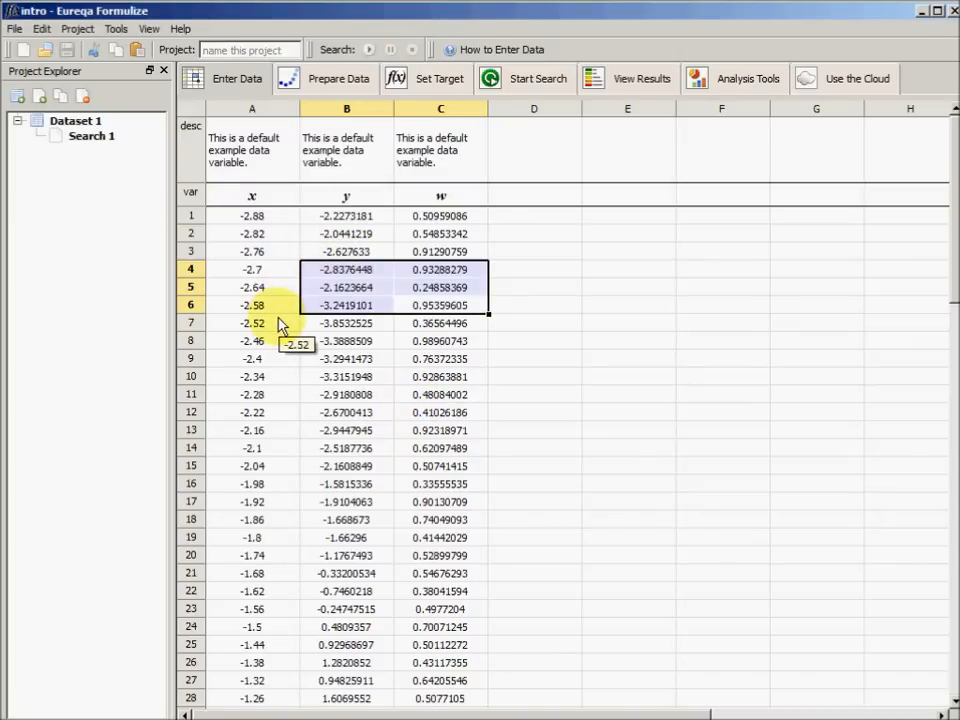
click(163, 72)
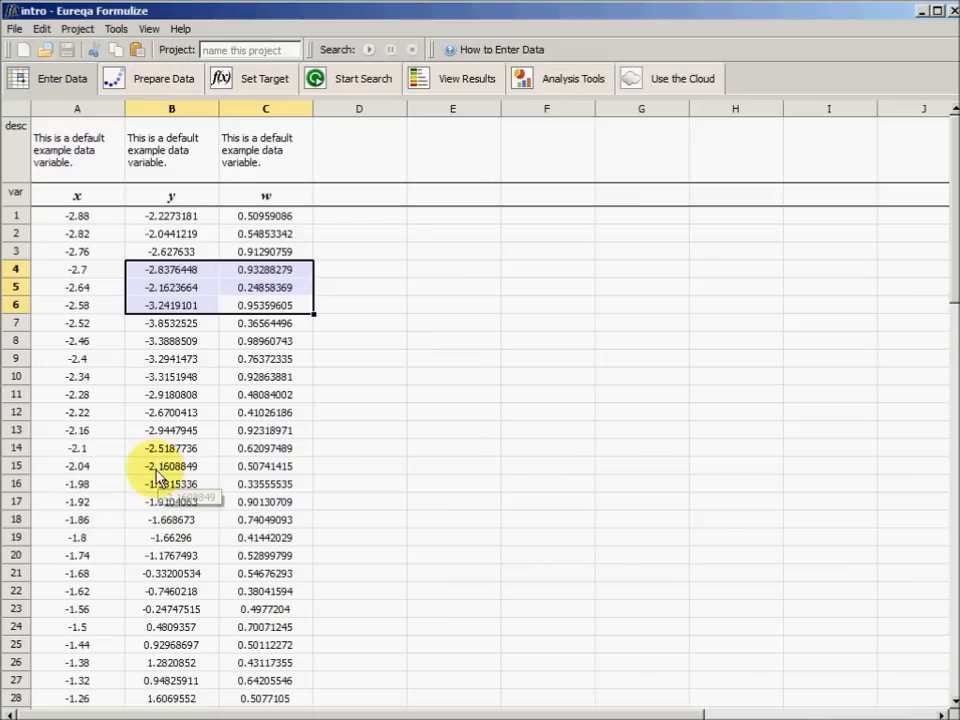
Examine the default example data, going through the x, y and w columns, single rows and small blocks of cells
drag(116, 358, 150, 413)
drag(152, 322, 272, 349)
click(93, 250)
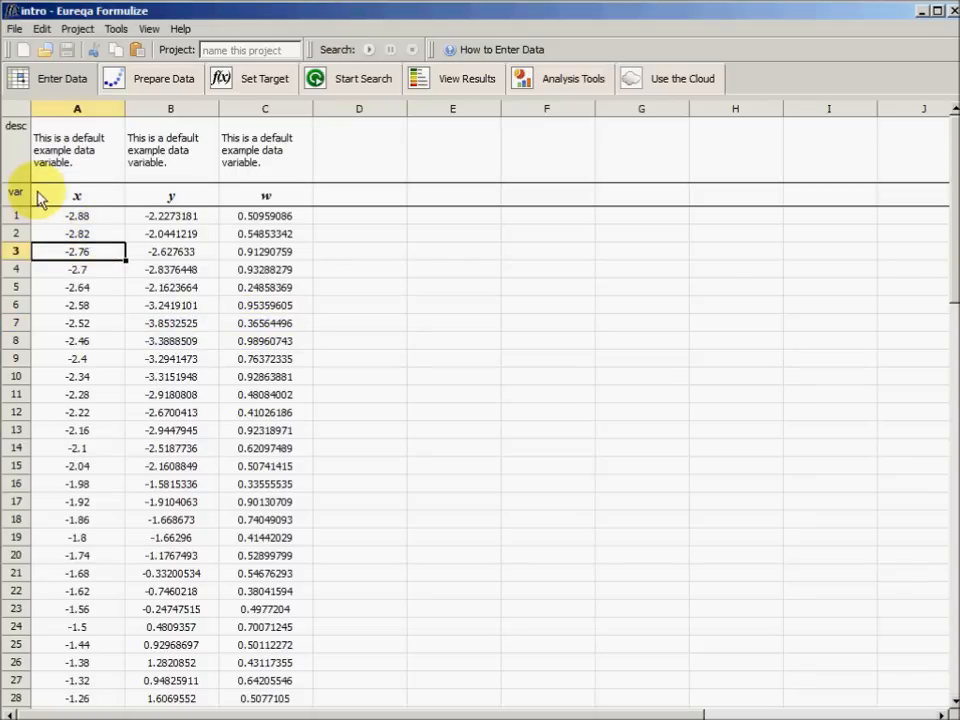
click(79, 112)
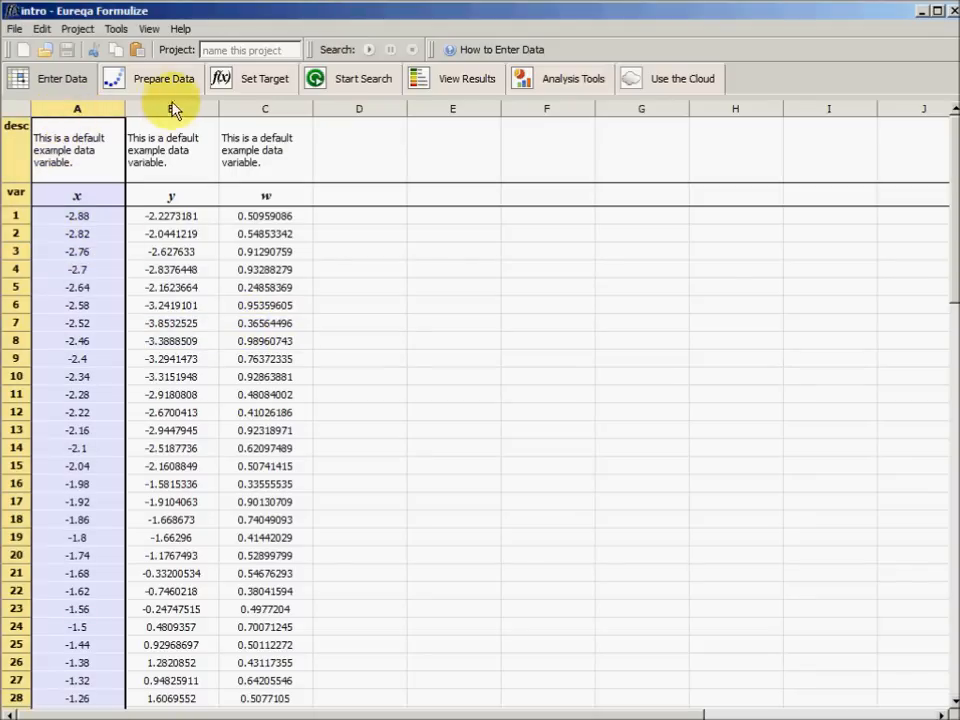
click(171, 108)
click(265, 112)
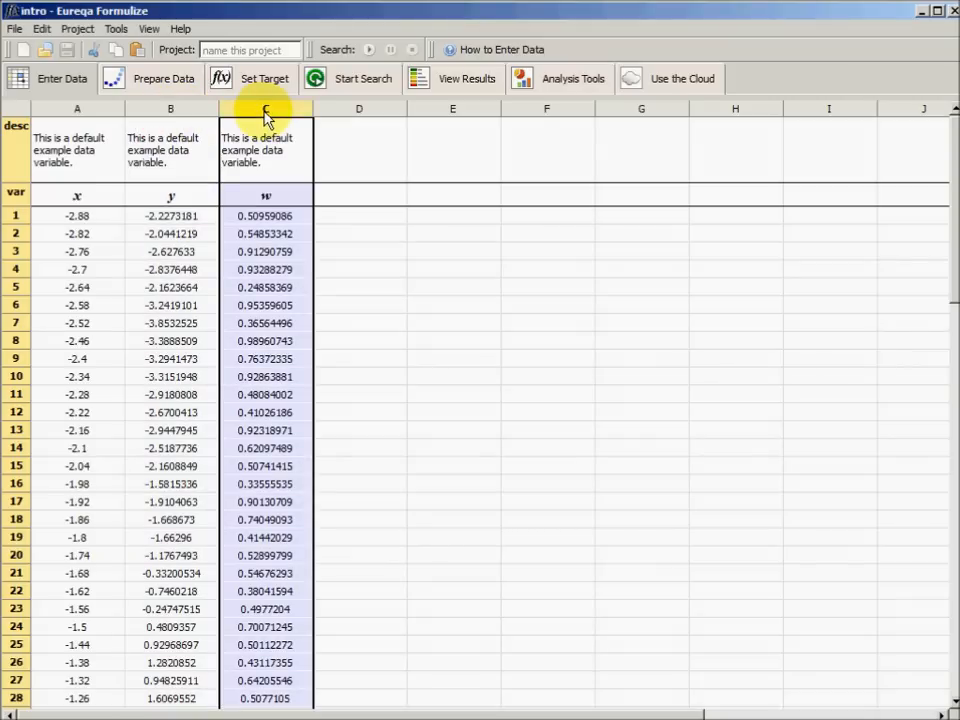
click(171, 107)
click(90, 108)
click(170, 108)
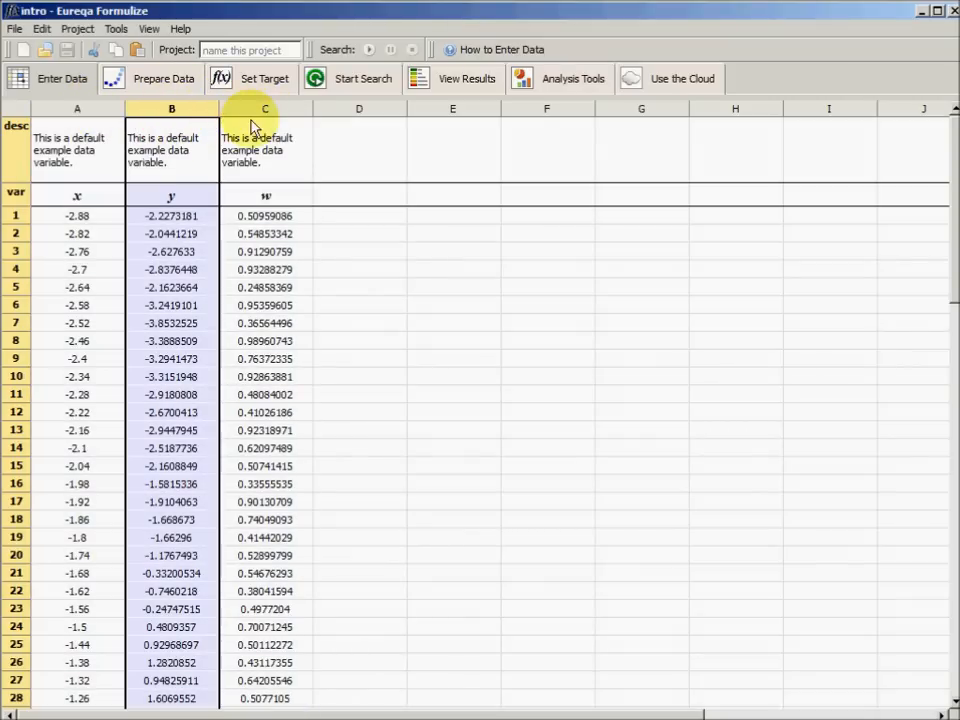
click(262, 110)
click(80, 289)
click(14, 287)
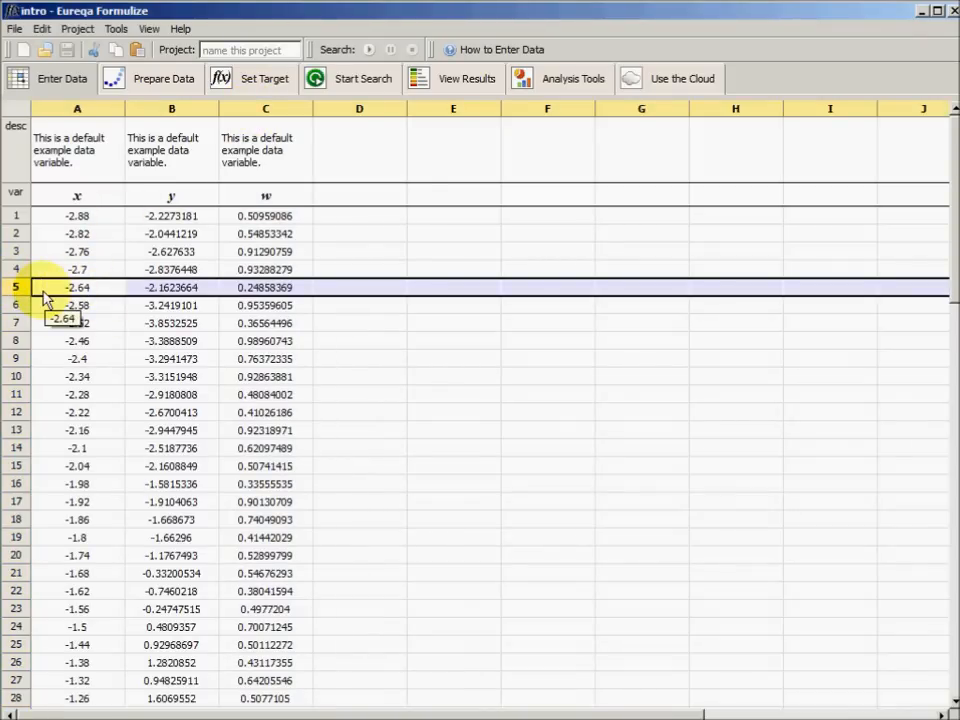
drag(86, 345, 255, 355)
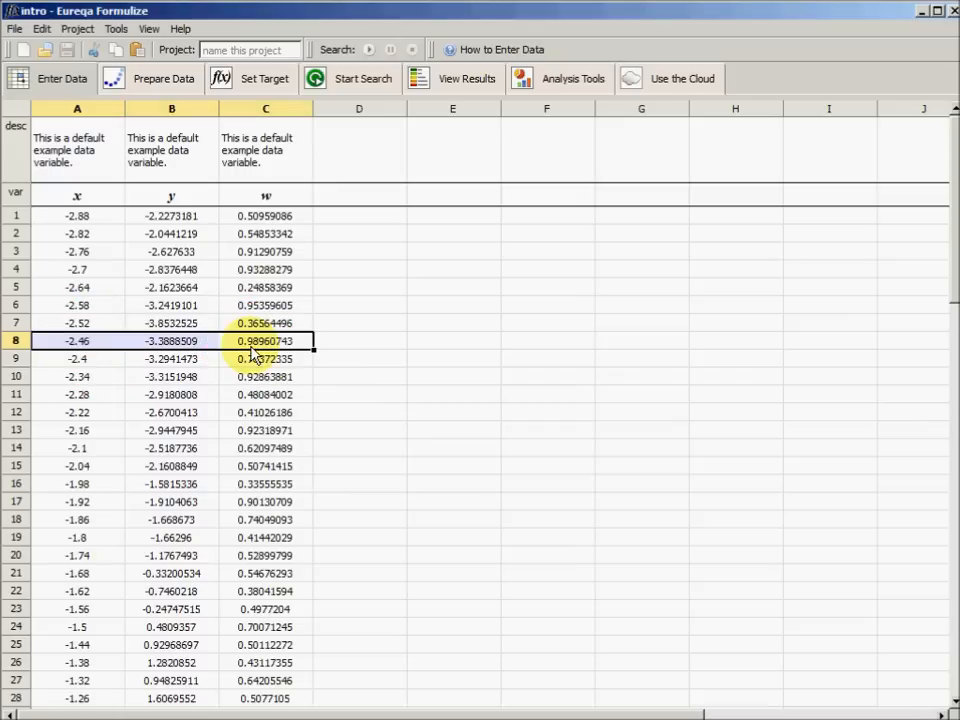
click(190, 272)
drag(160, 341, 253, 439)
drag(186, 272, 265, 310)
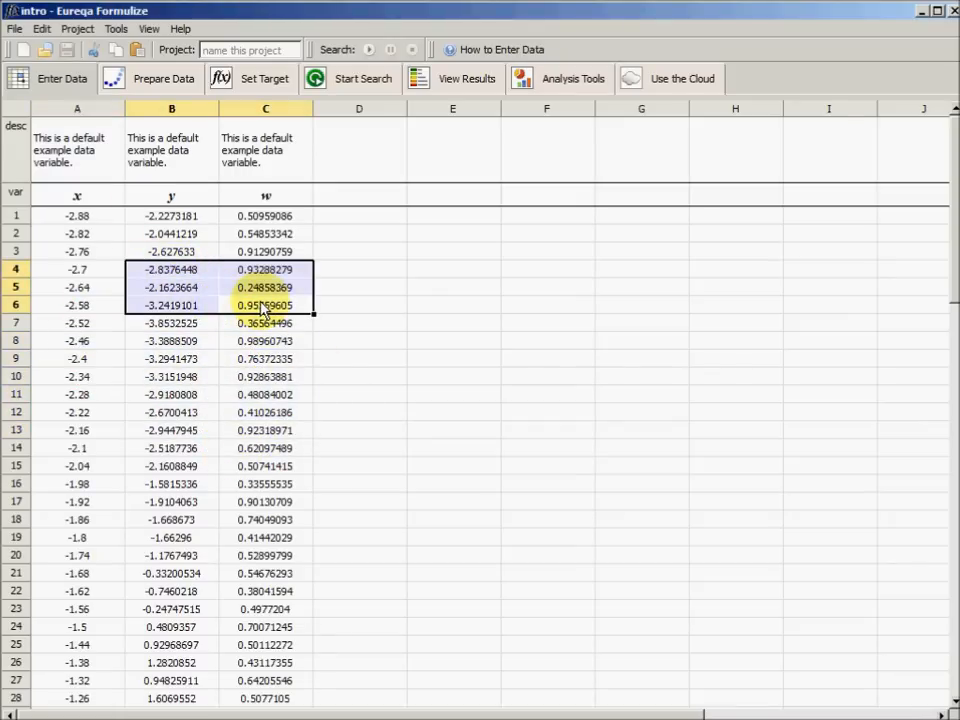
Clear all the default example data from the sheet and select the first data cell of column A
click(20, 110)
key(Delete)
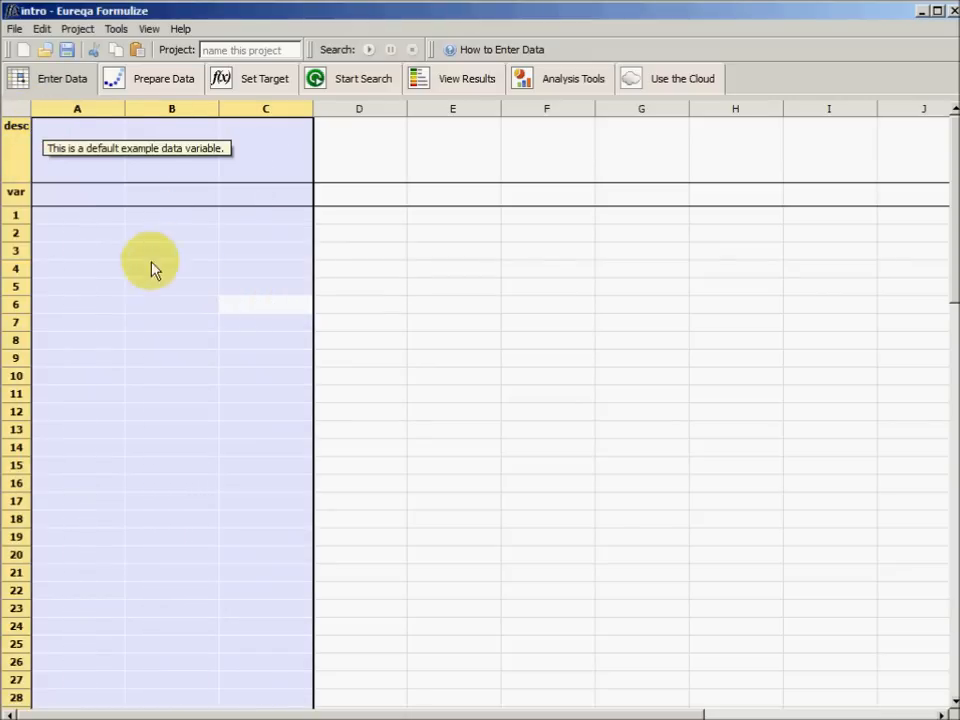
click(91, 221)
click(91, 224)
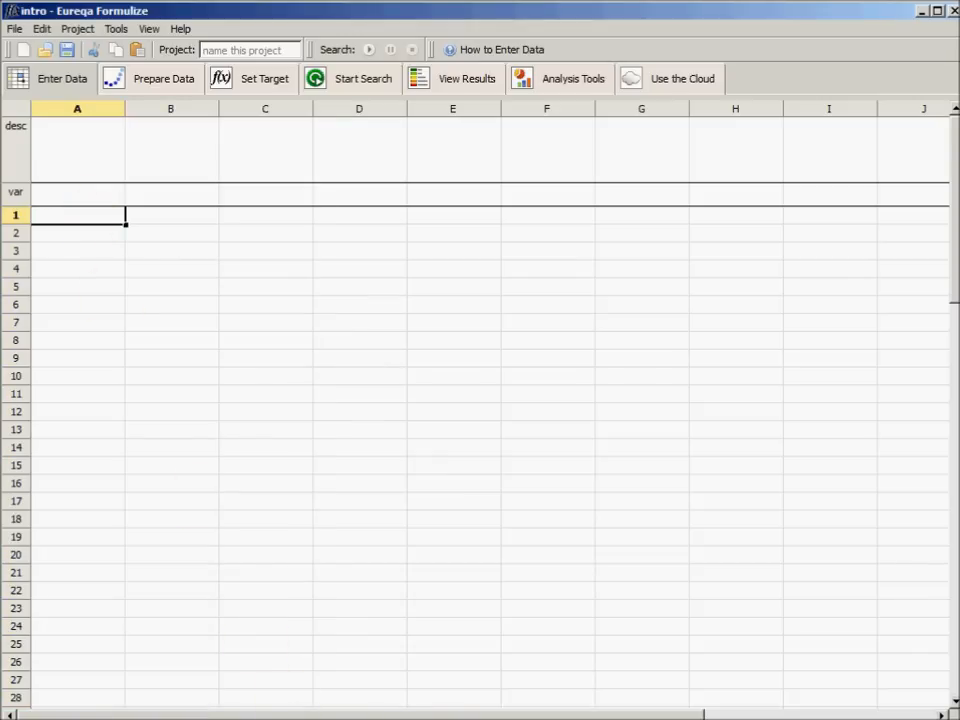
Switch to Excel and copy the Time and Angle values without their headers, from B4 through row 499 of Pendulum Motion Tracking Data.xlsx
key(alt+Tab)
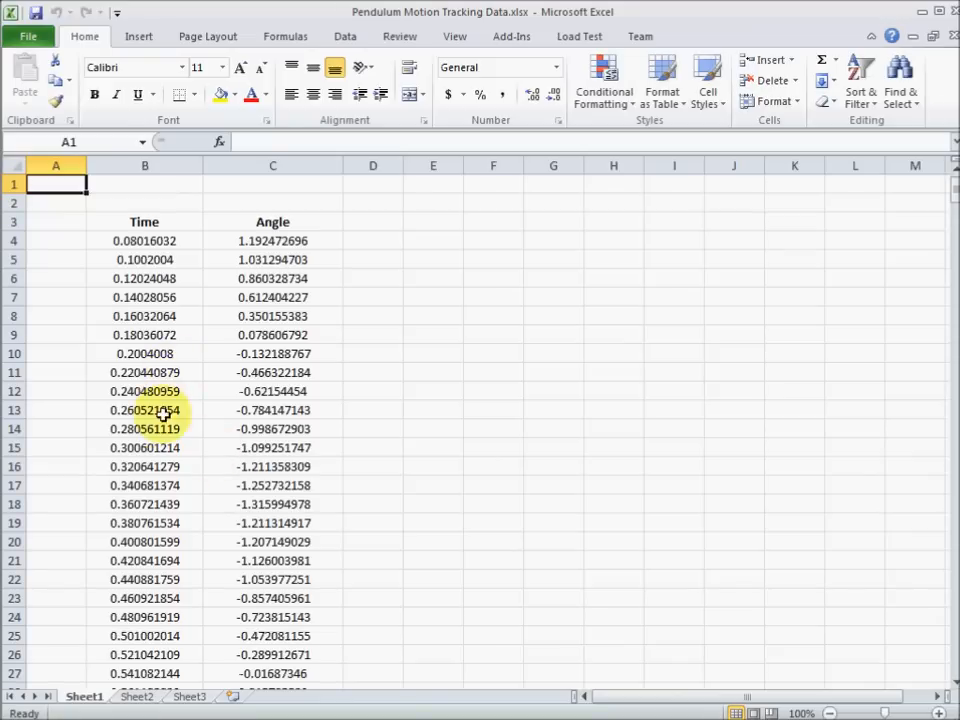
click(130, 243)
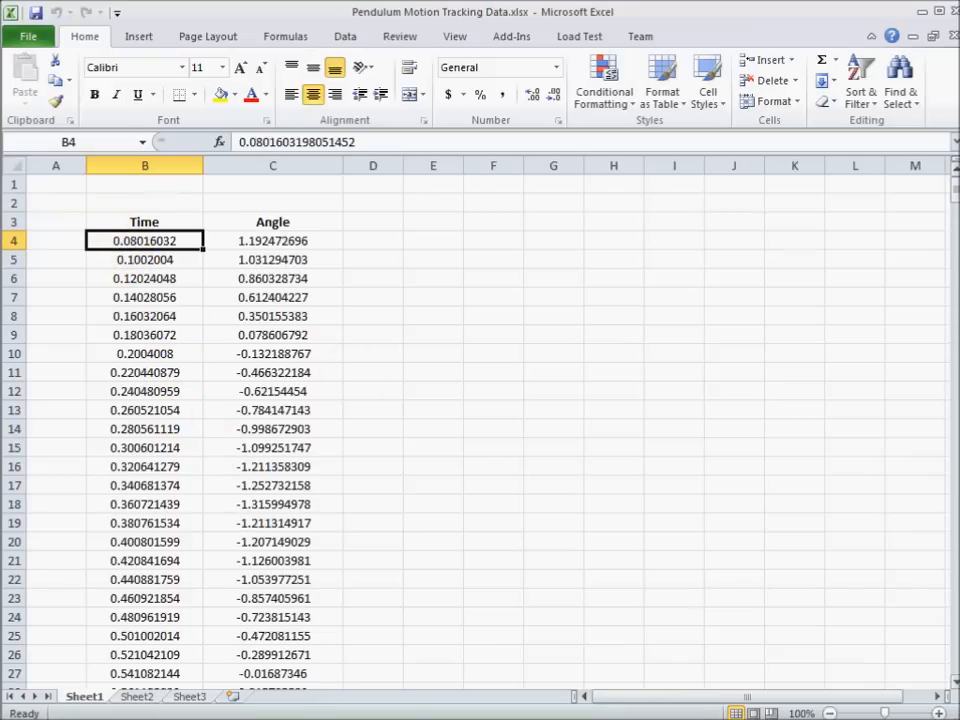
drag(954, 190, 954, 681)
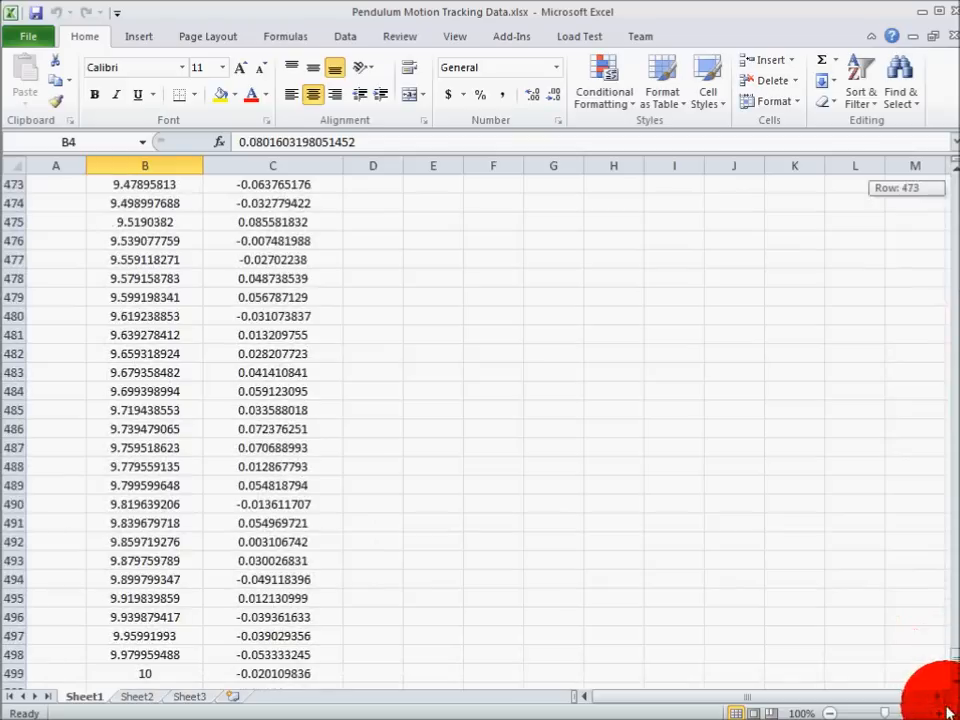
shift+click(340, 674)
right_click(195, 395)
click(270, 422)
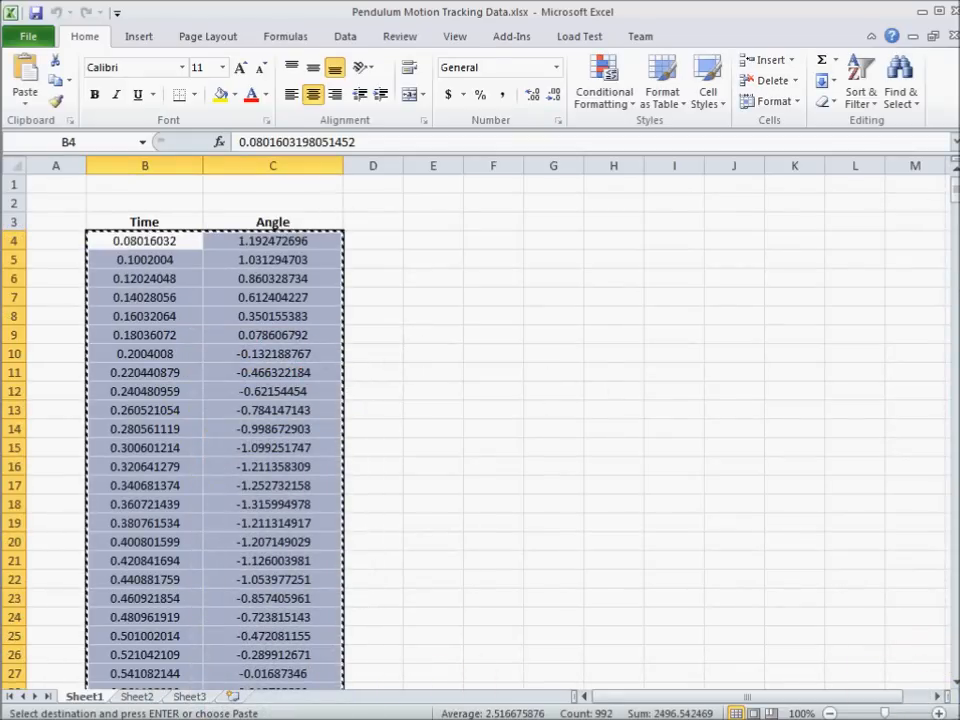
Switch back to Eureqa Formulize and paste the copied time and angle data starting at row 1 of column A
click(234, 719)
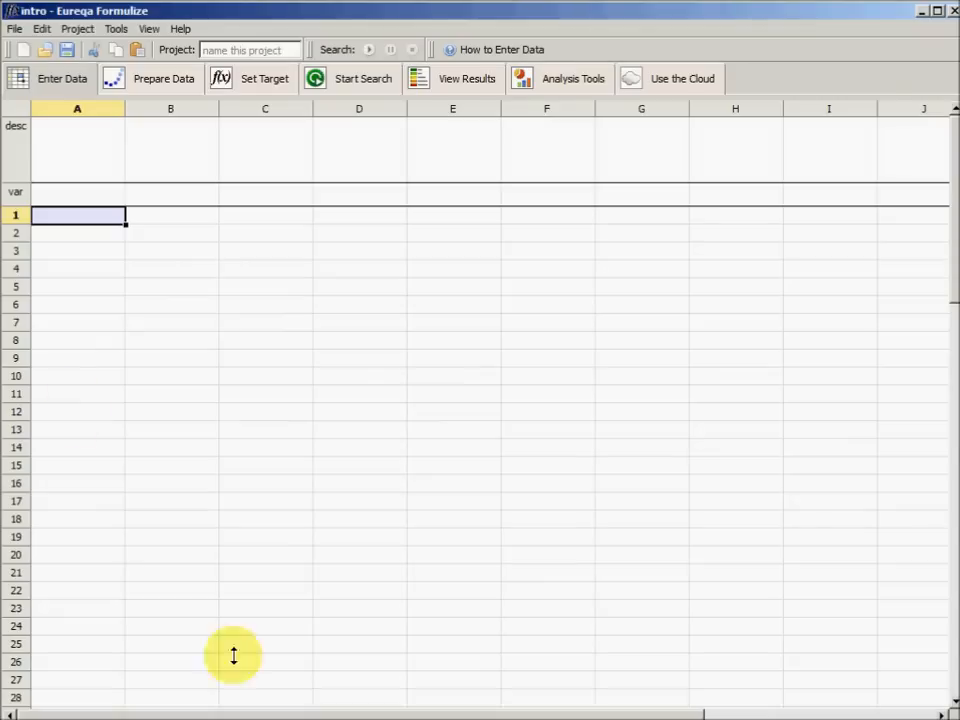
right_click(80, 224)
click(116, 269)
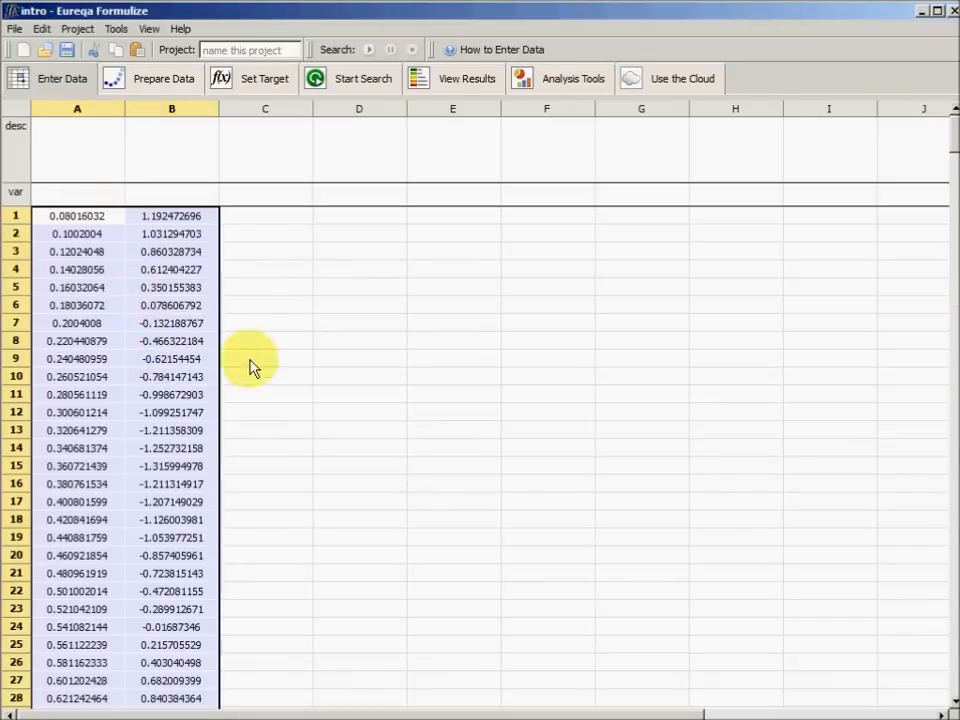
Name the variable in column A t and the variable in column B x
click(44, 200)
click(62, 216)
click(155, 216)
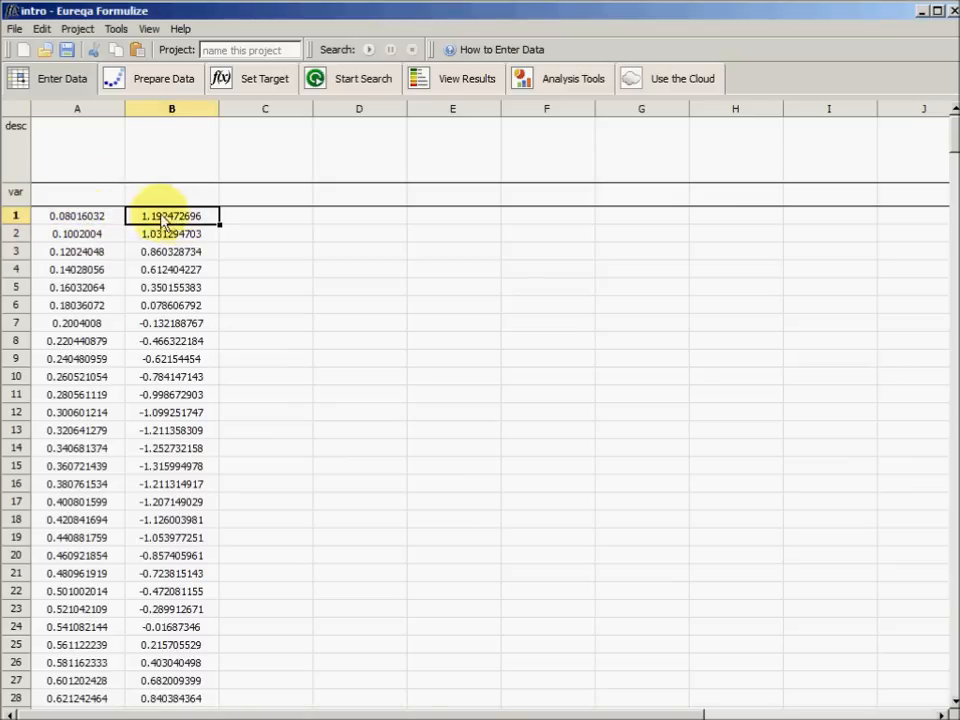
click(97, 197)
click(90, 195)
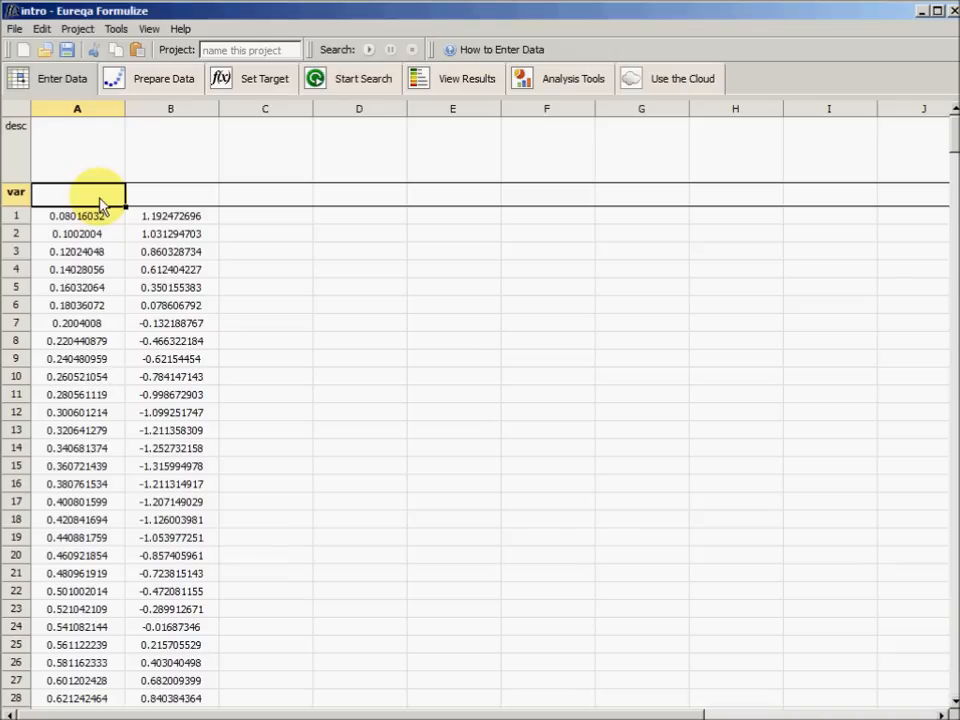
text(t)
click(172, 202)
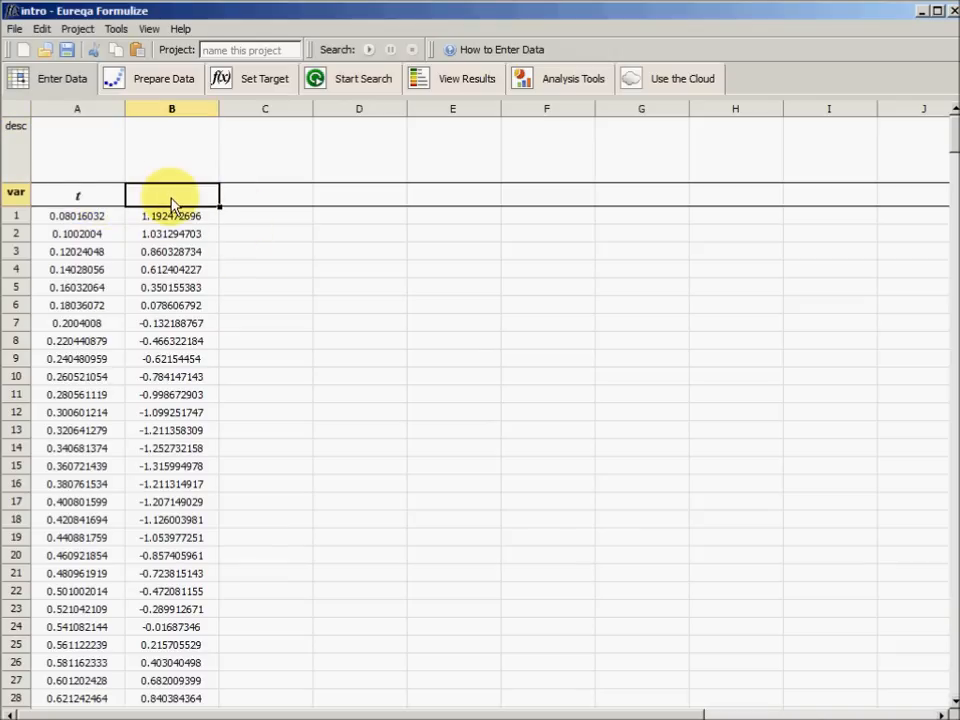
text(x)
key(Return)
Enter the description "Time in seconds" for variable t and "Angle in radians" for variable x
click(105, 160)
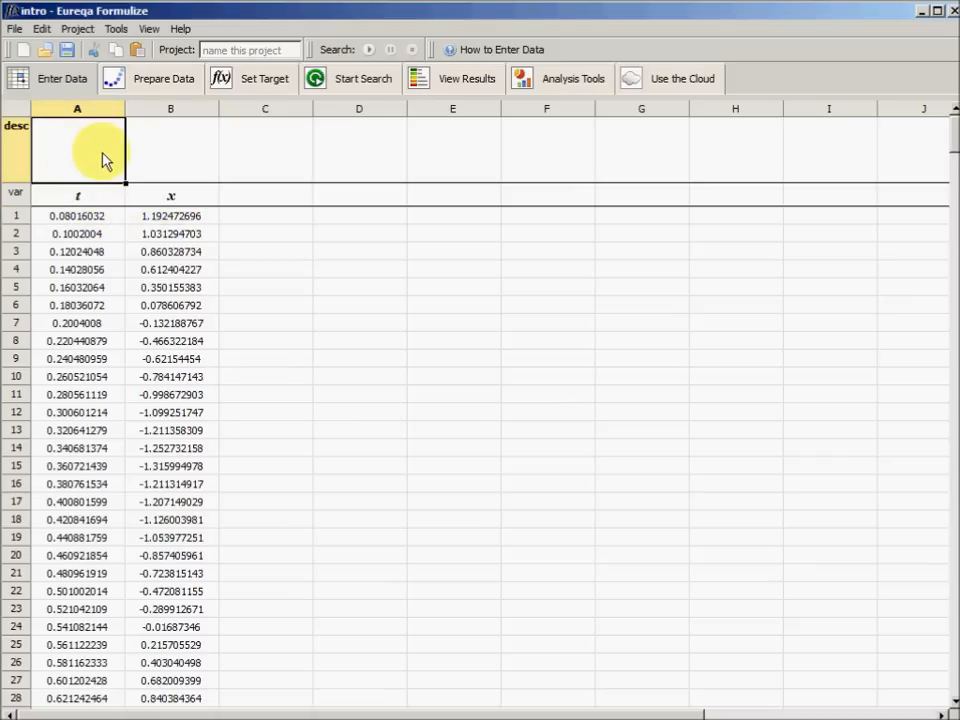
text(Time in seconds)
key(Tab)
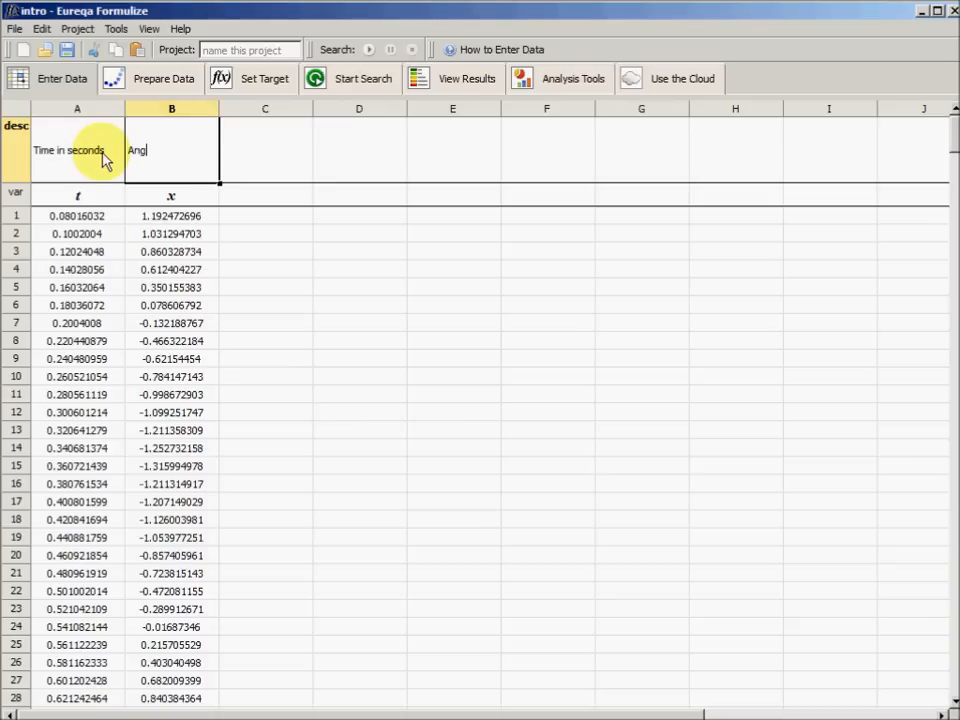
text(Angle in radians)
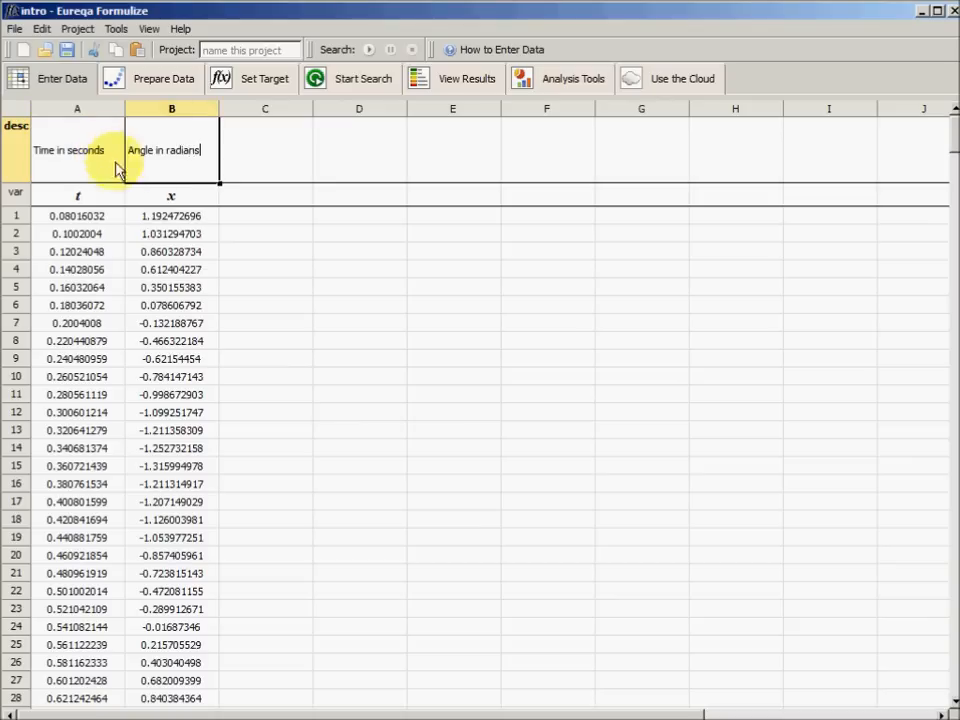
key(Return)
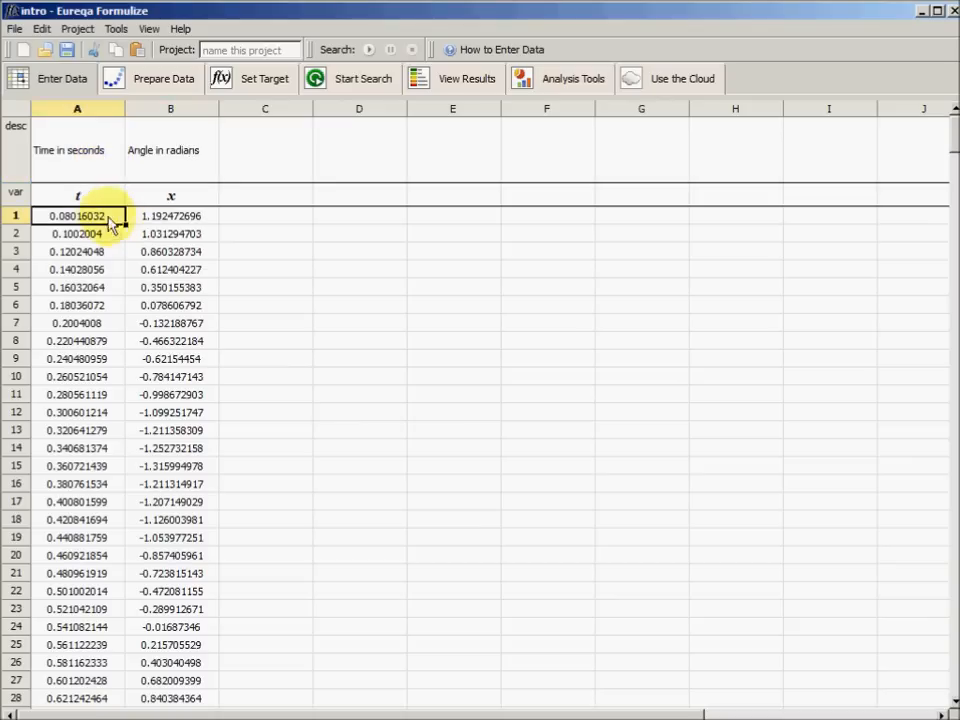
click(30, 138)
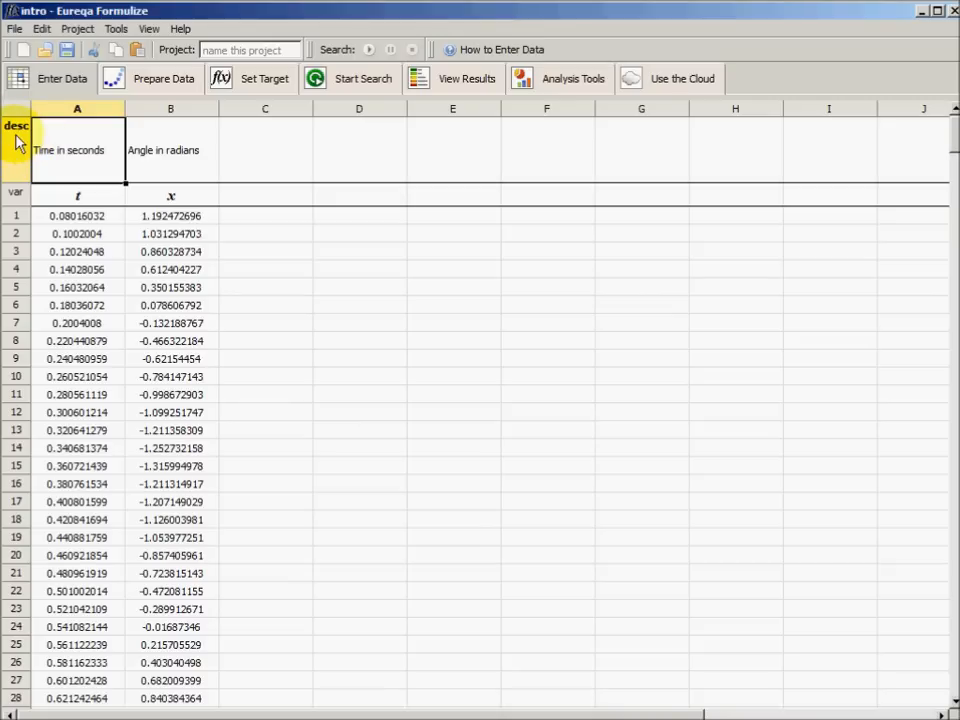
click(75, 158)
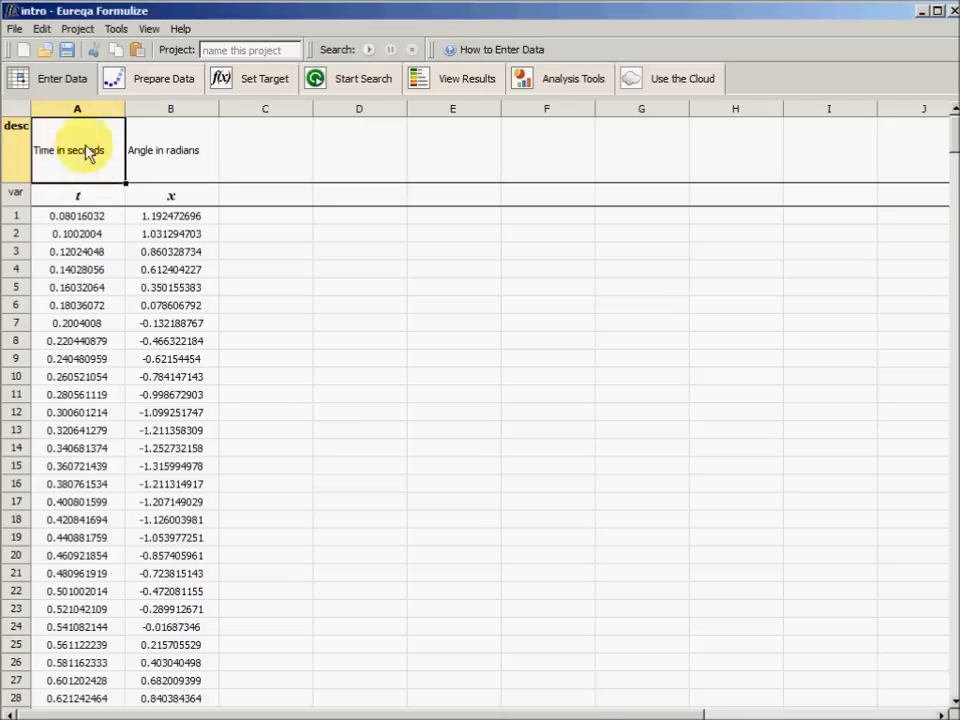
click(78, 198)
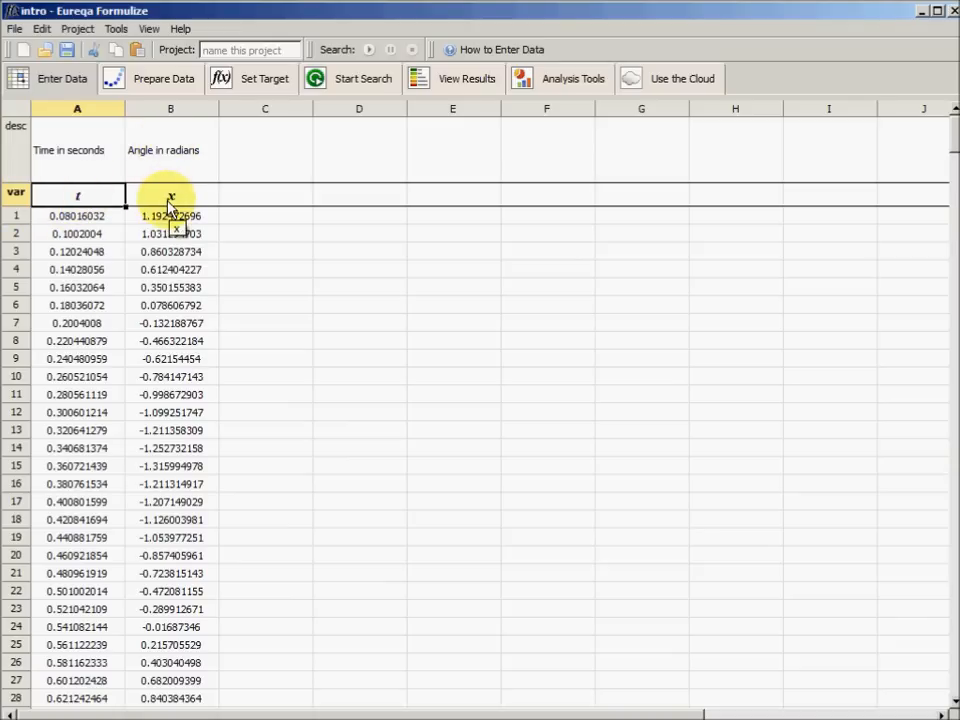
click(112, 217)
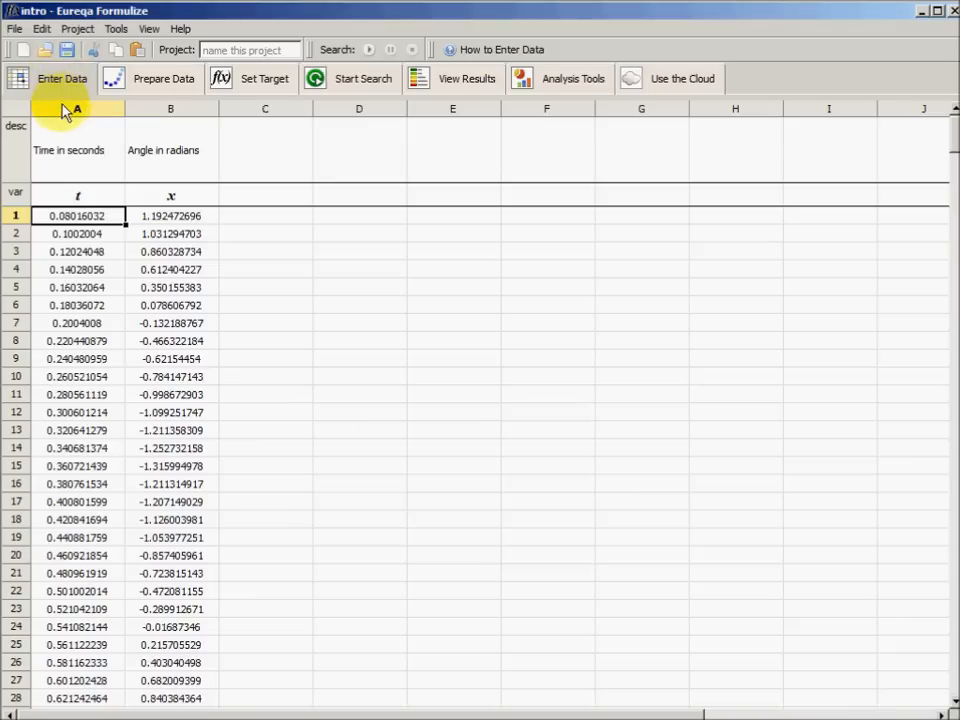
Inspect the data preparation plots: variable t zoomed in to about rows 101 to 156, and variable x over its full range
click(150, 88)
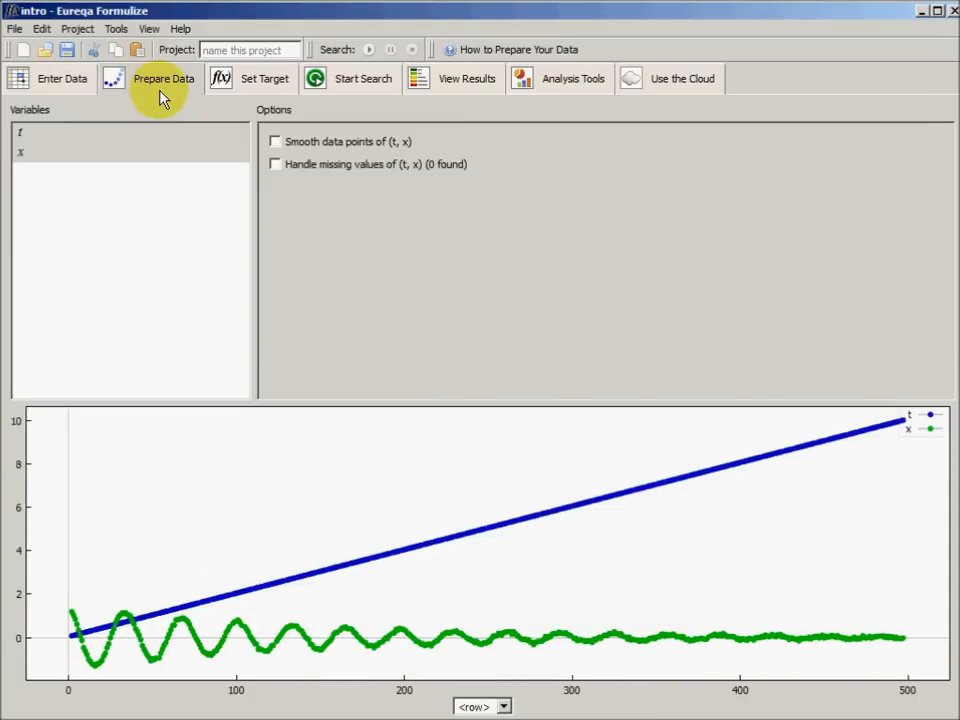
click(39, 133)
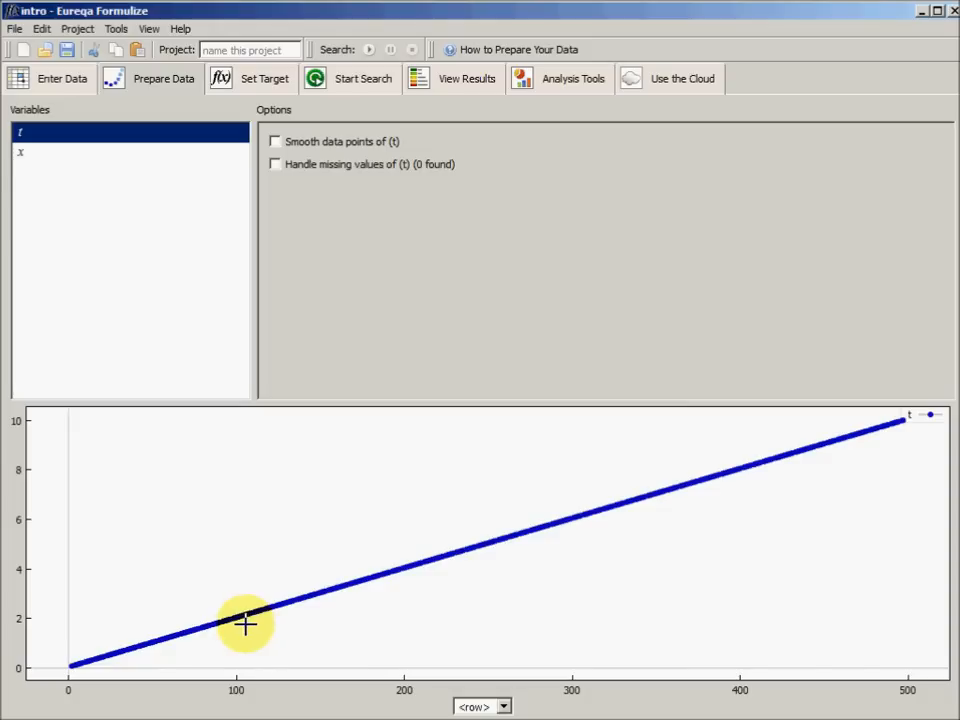
drag(245, 624, 331, 569)
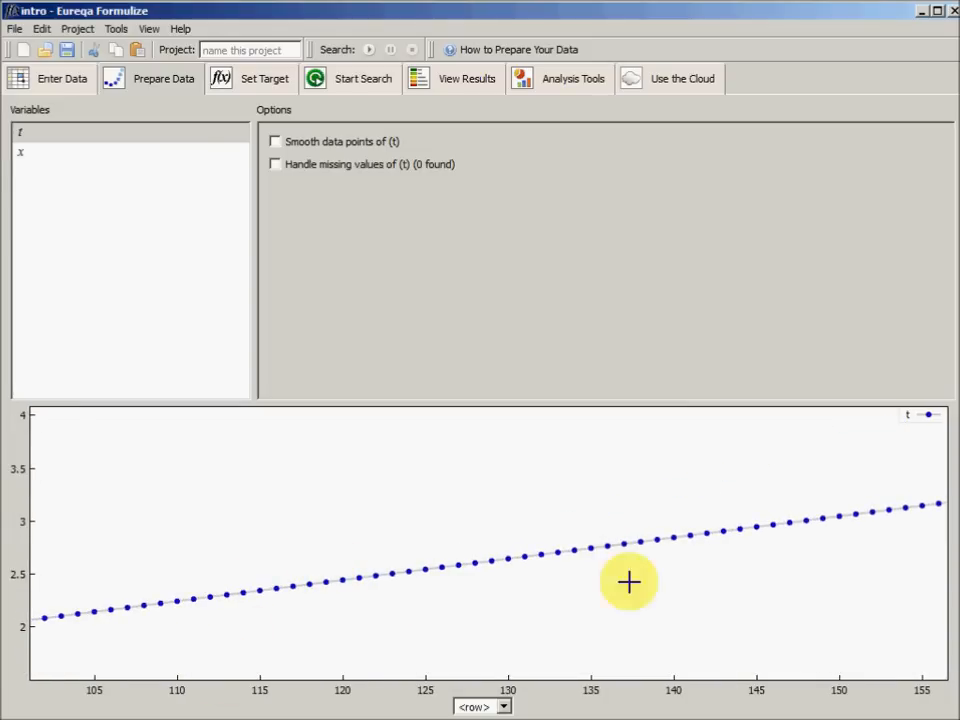
click(26, 157)
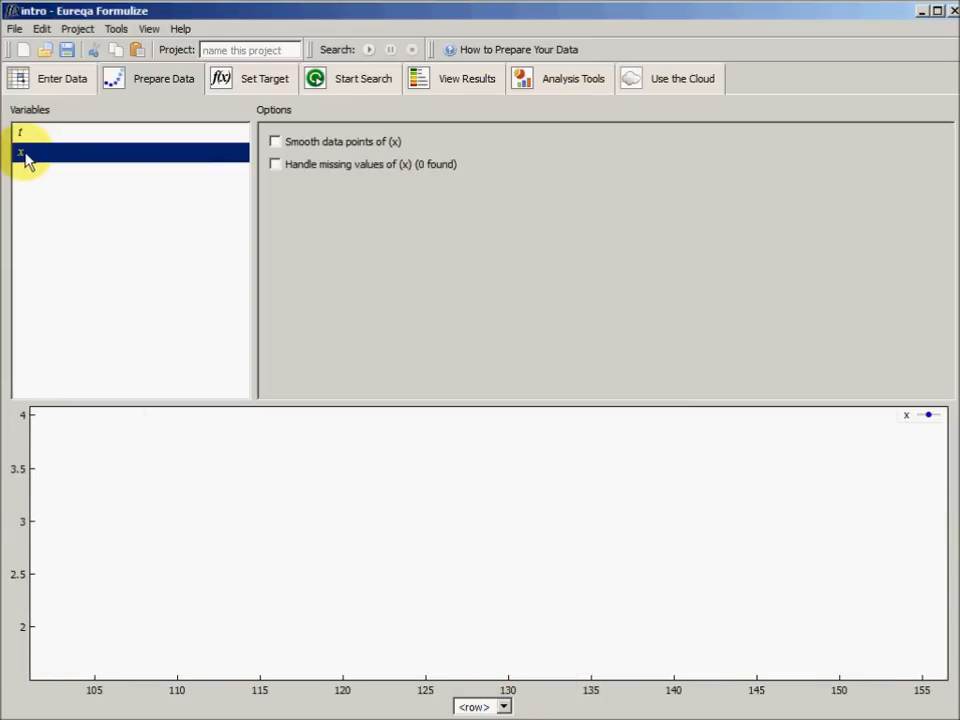
right_click(141, 518)
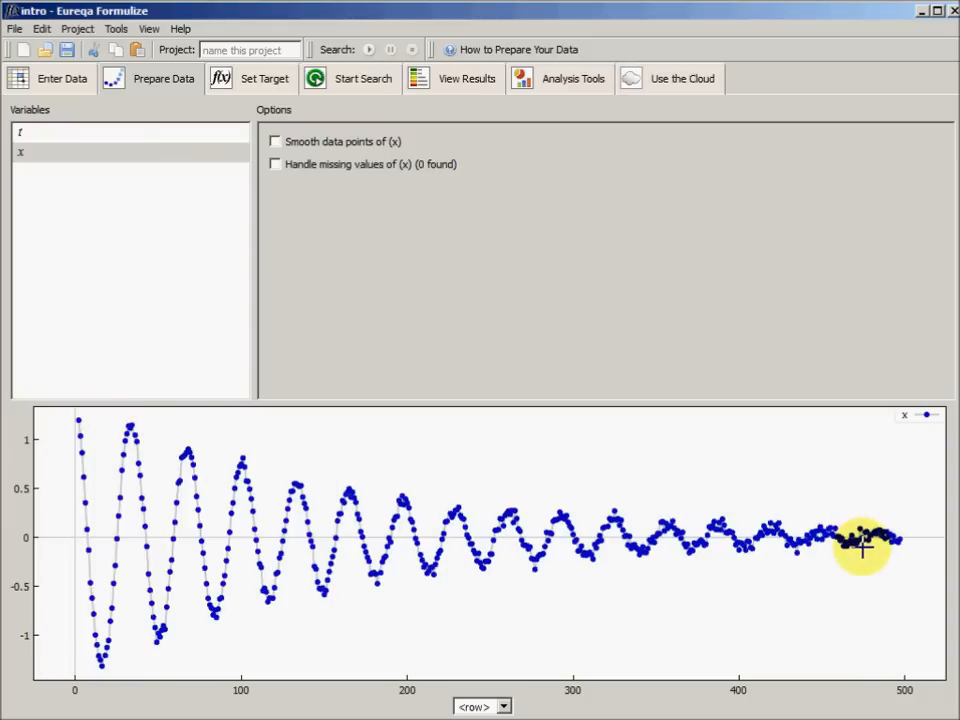
Open the search target settings and examine the target expression x = f(t)
click(252, 88)
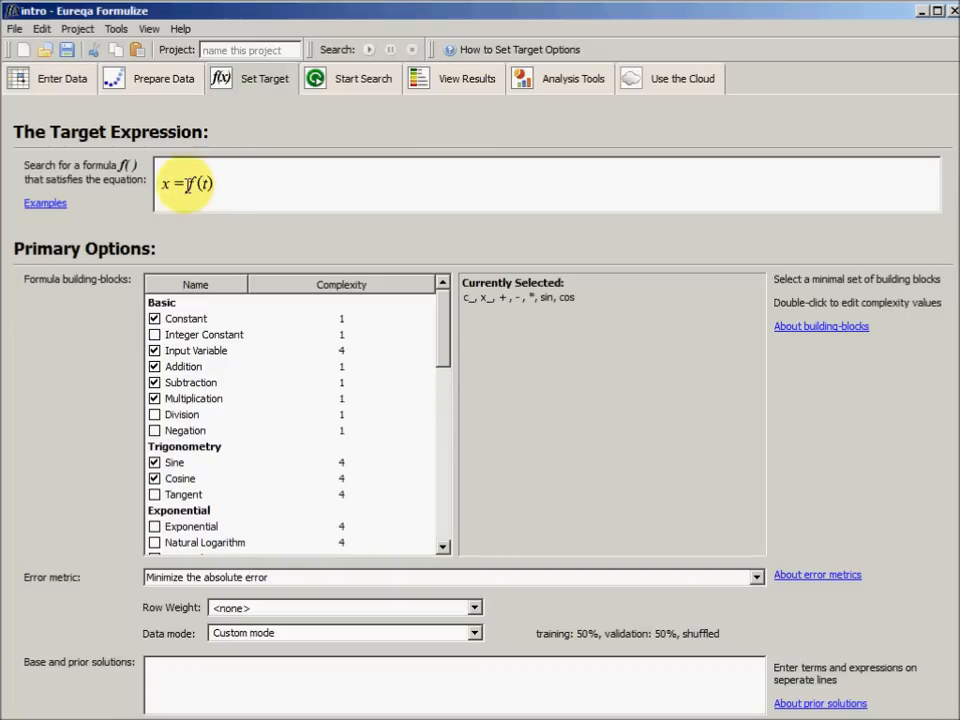
click(166, 197)
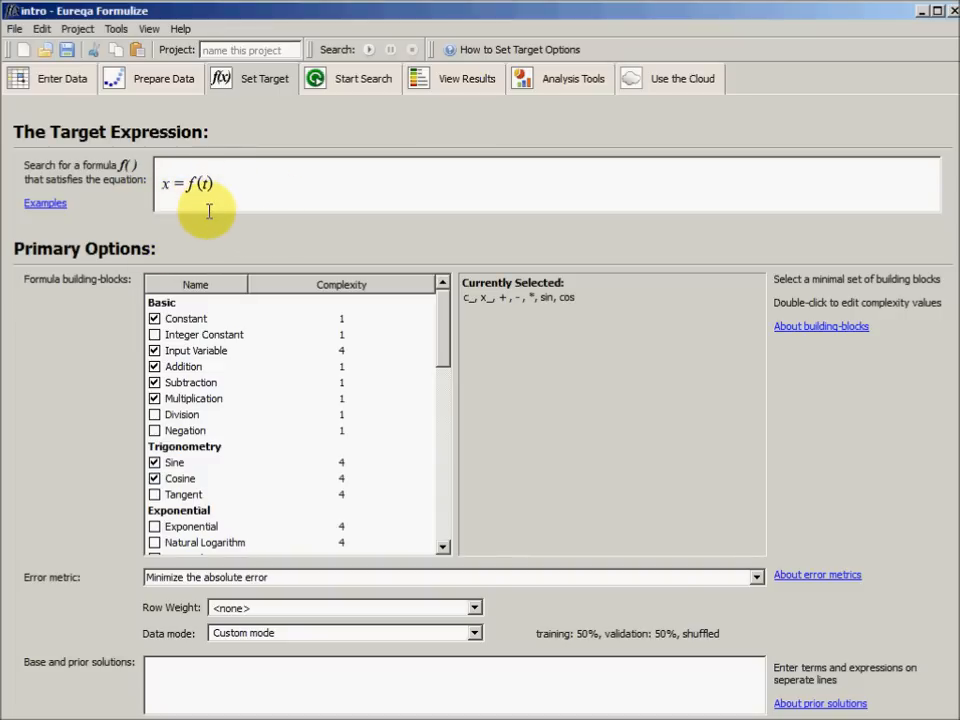
Change the target expression to x^2 = f(t)
click(167, 167)
click(230, 202)
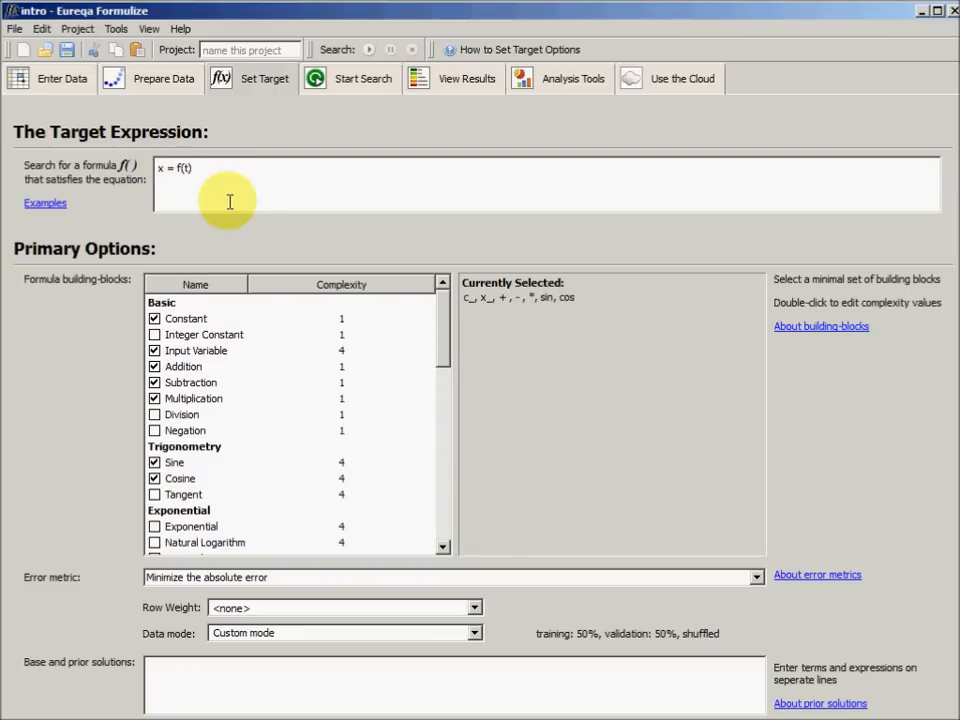
text(^2)
click(205, 254)
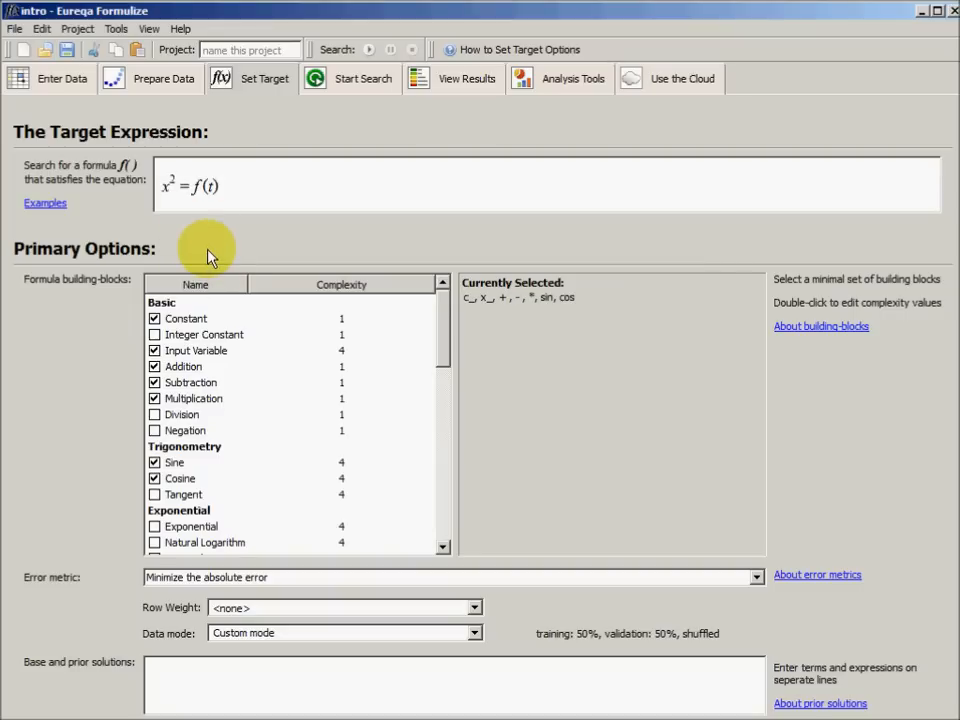
Remove the square from the target expression and add x as a second function input, giving x = f(t, x)
click(167, 167)
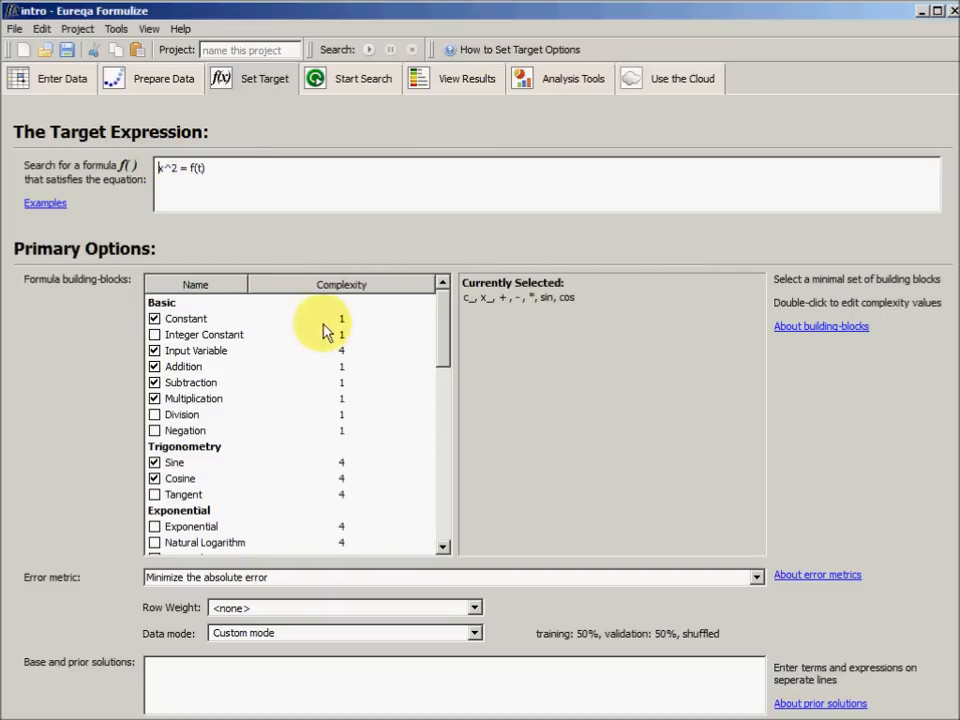
key(BackSpace)
key(BackSpace)
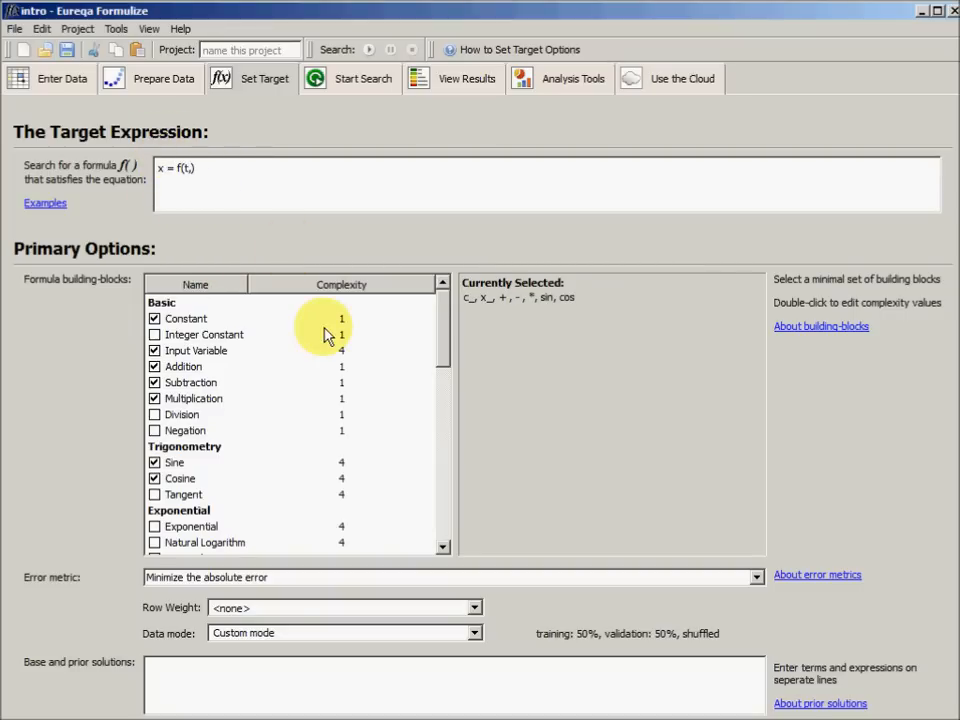
click(325, 335)
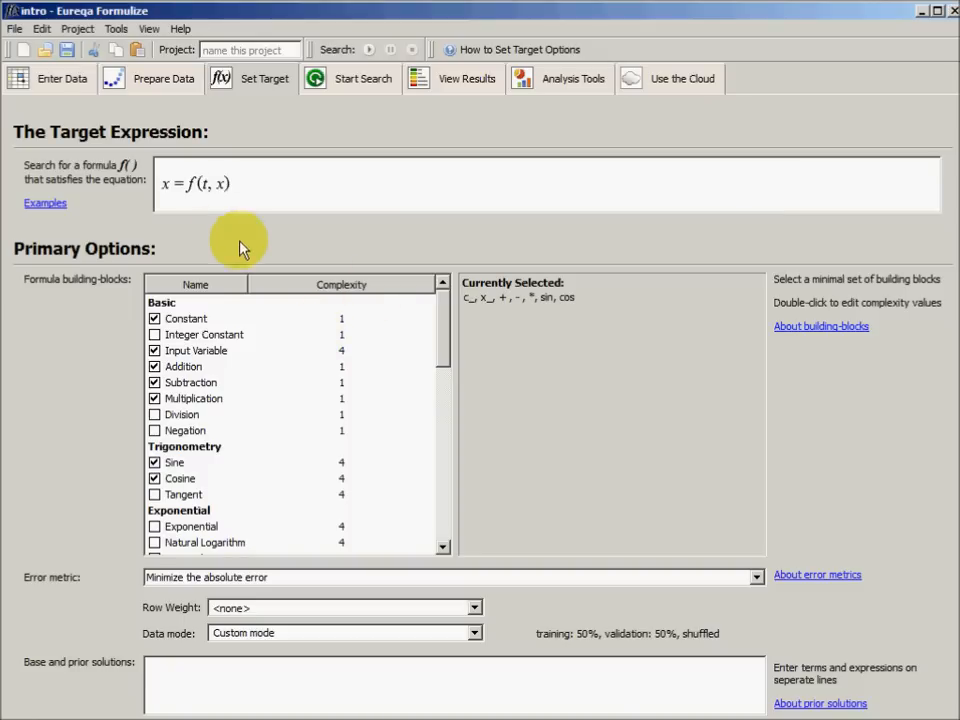
Replace the second function input with sin(x), so the target expression reads x = f(t, sin(x))
click(182, 176)
double_click(198, 168)
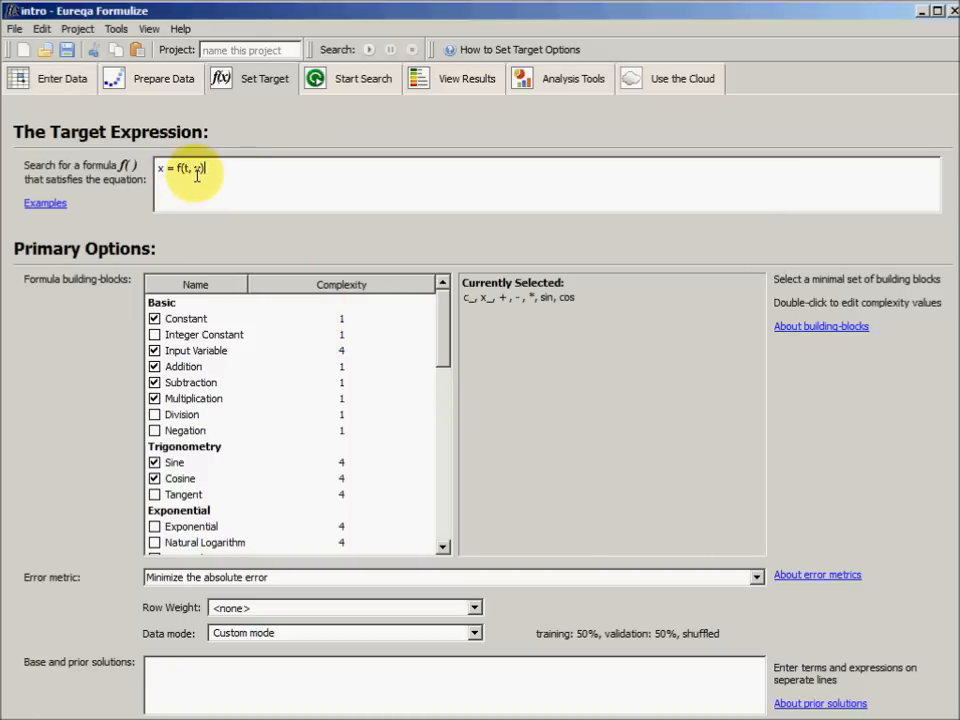
click(398, 432)
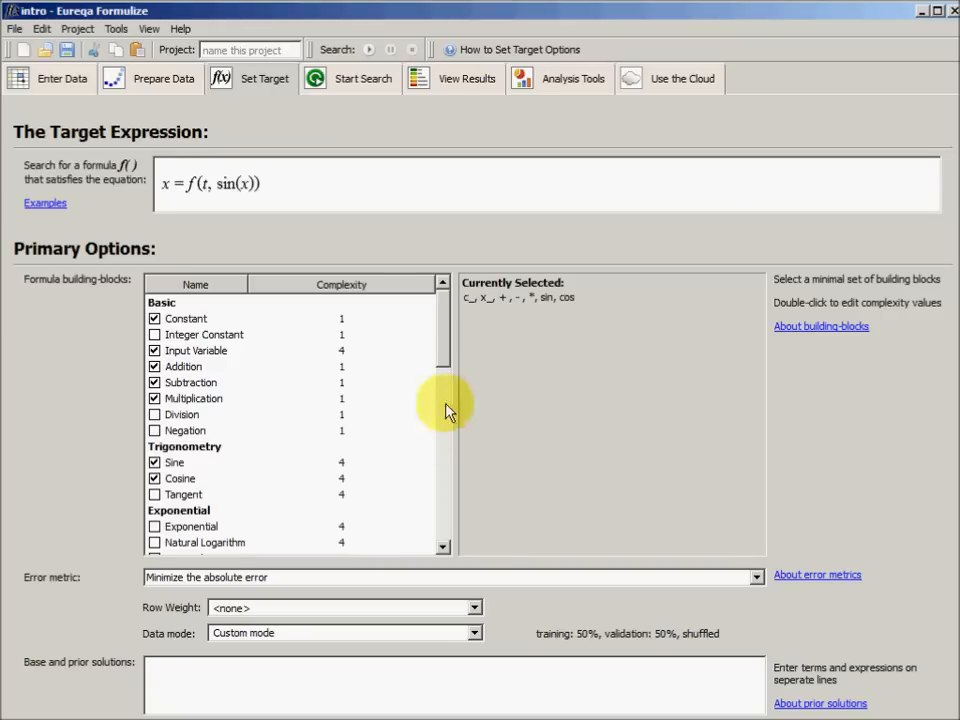
Delete the sin(x) input to restore the target expression to x = f(t)
click(238, 181)
click(238, 181)
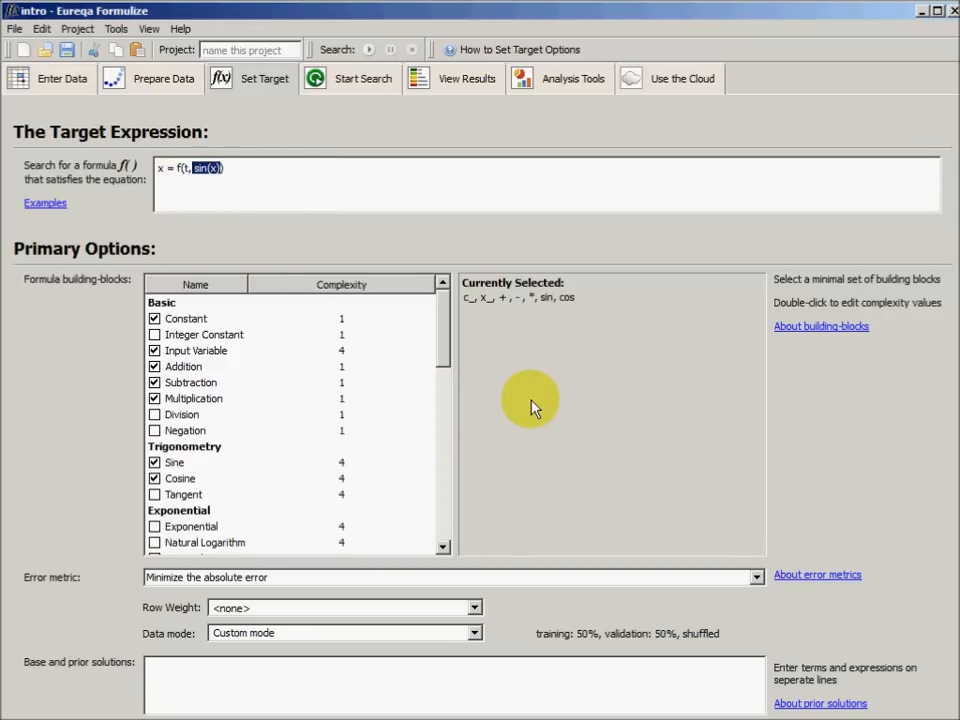
key(Delete)
click(270, 252)
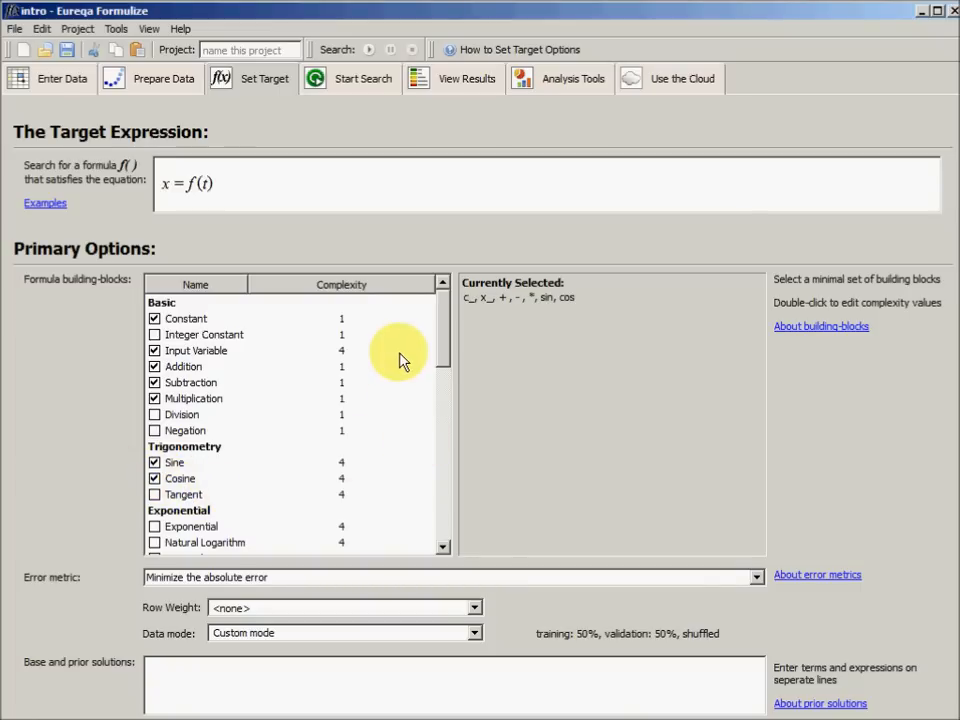
Add the Exponential function to the formula building-blocks and run the formula search
click(154, 530)
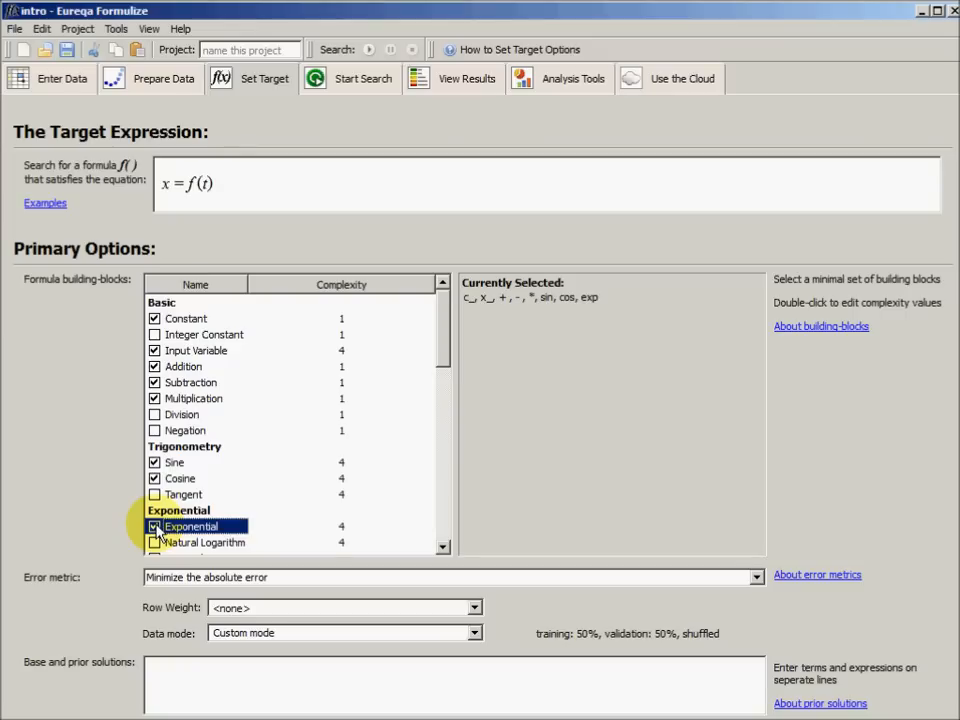
click(350, 88)
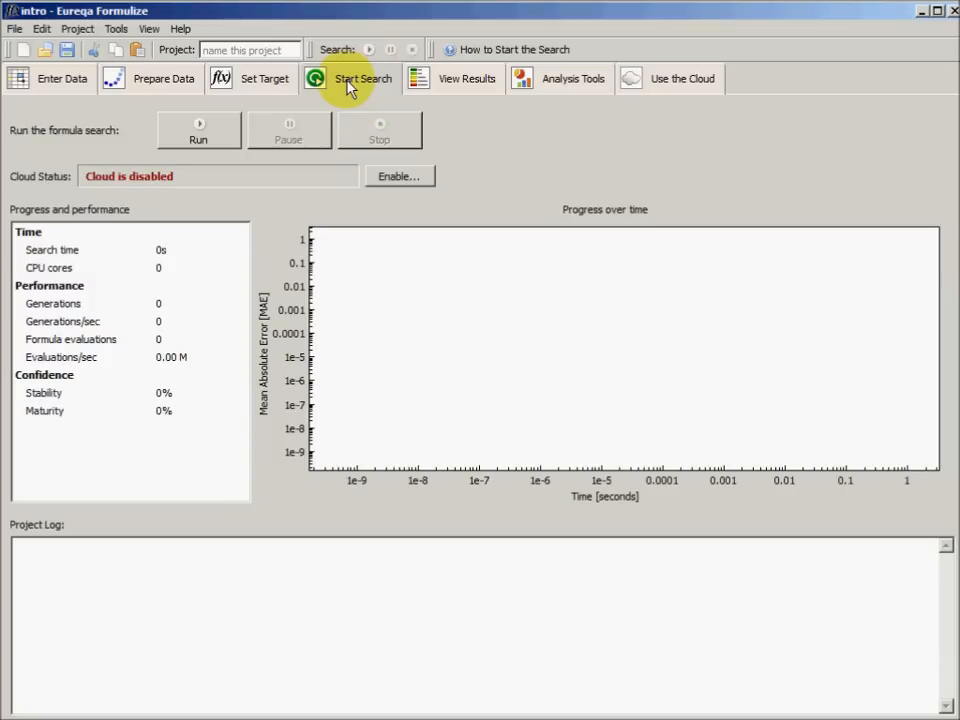
click(209, 124)
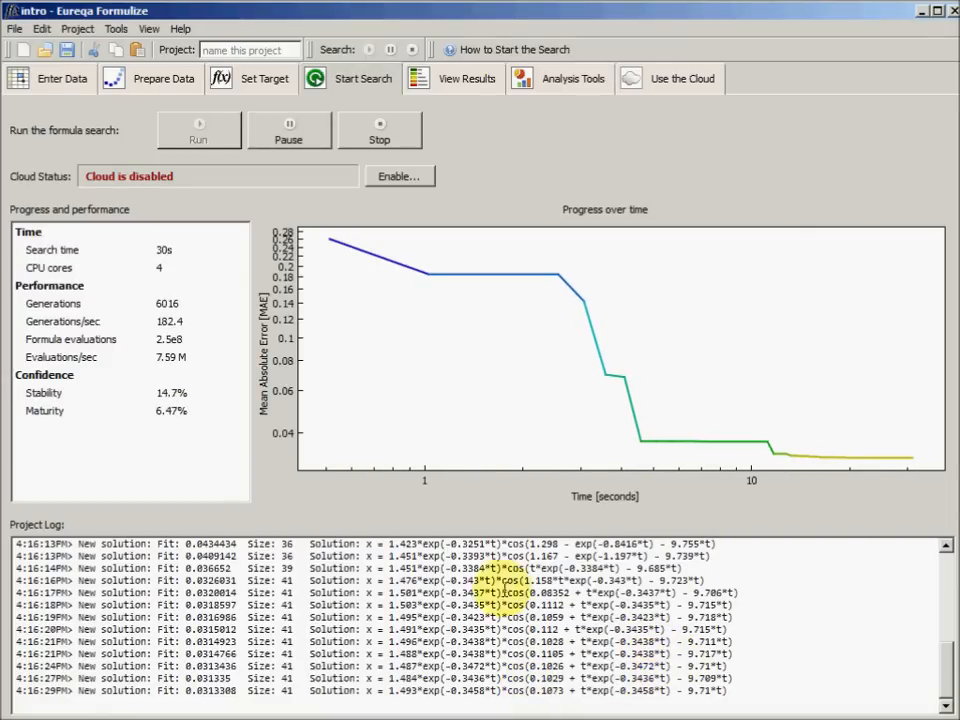
Open the search results and stop the running formula search
click(441, 85)
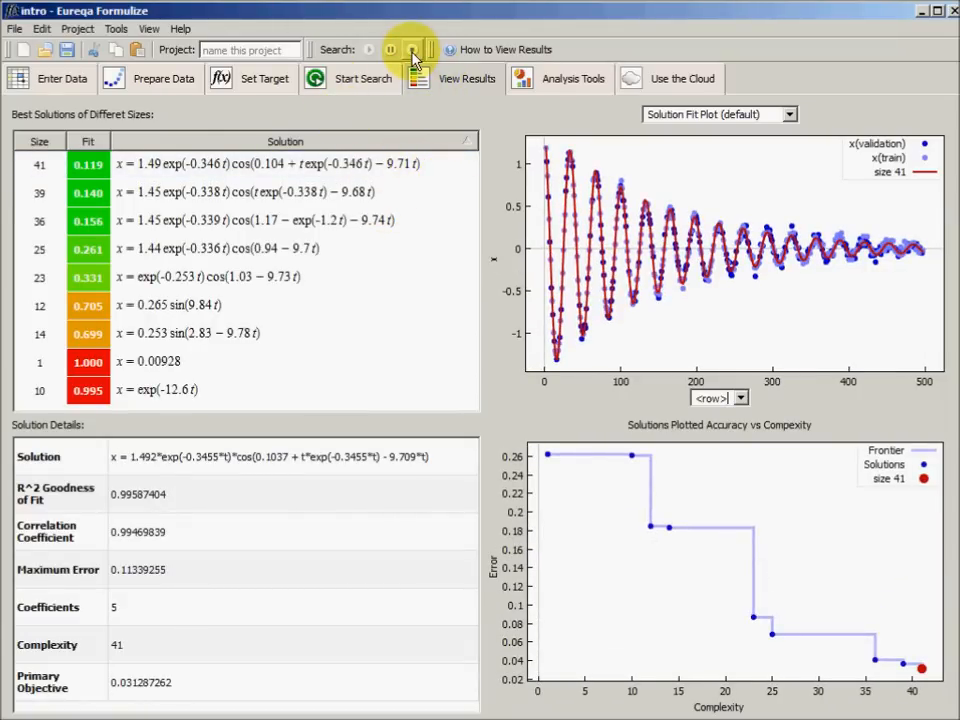
click(412, 50)
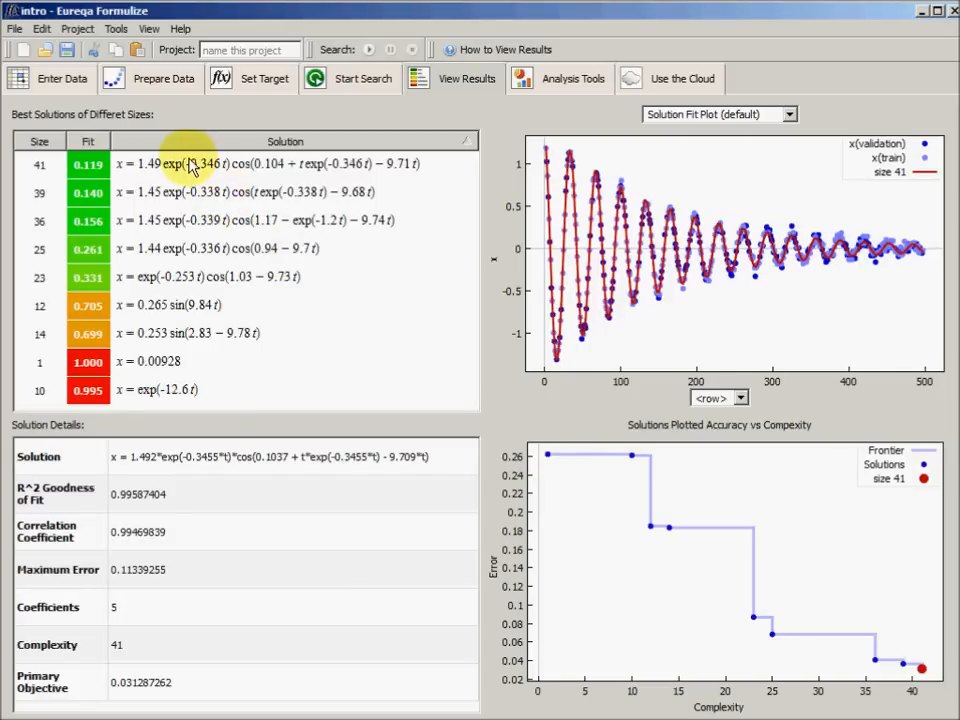
Plot the solutions of sizes 41 down to 1 together, and examine the size 41 and size 23 solutions individually
drag(190, 167, 192, 380)
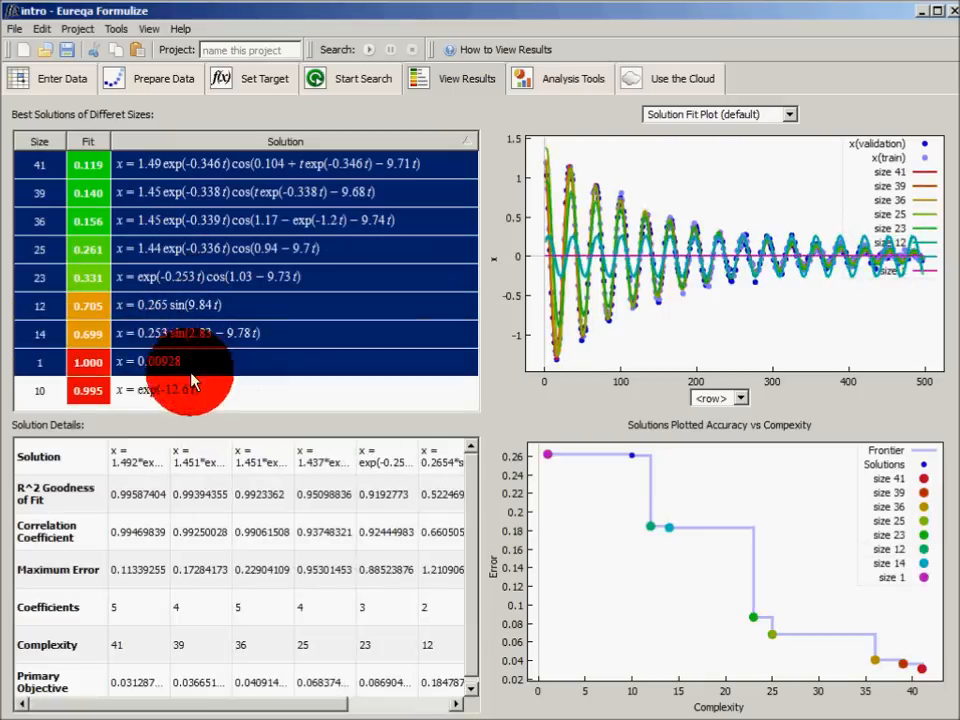
click(190, 170)
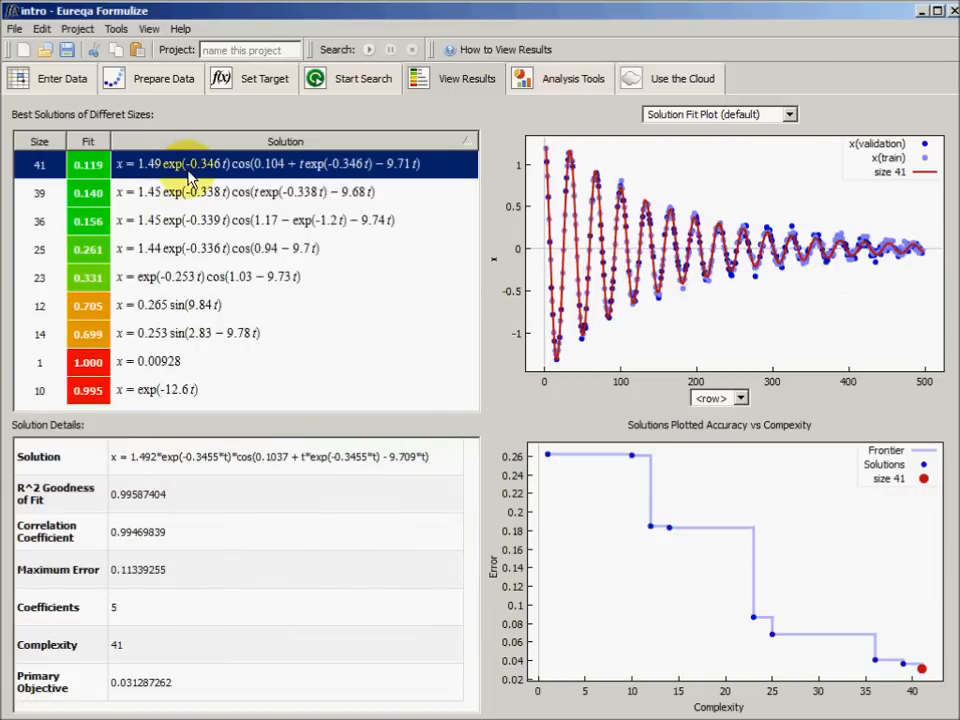
click(207, 286)
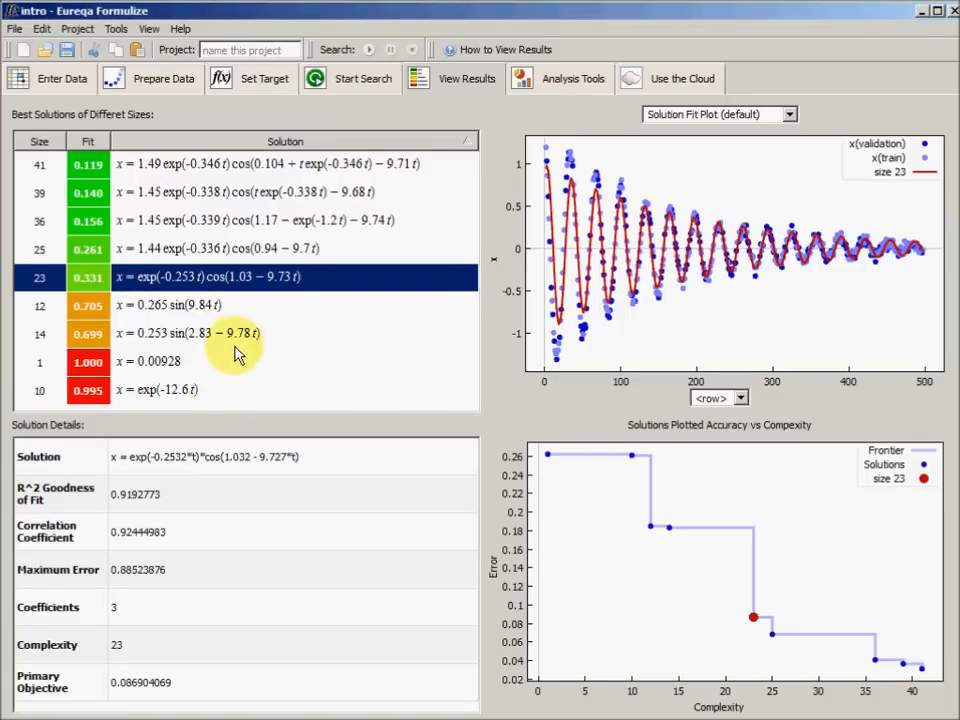
Examine the fit and details of the solutions of size 1, 10, 14, 12, 23 and 25 in turn
click(173, 366)
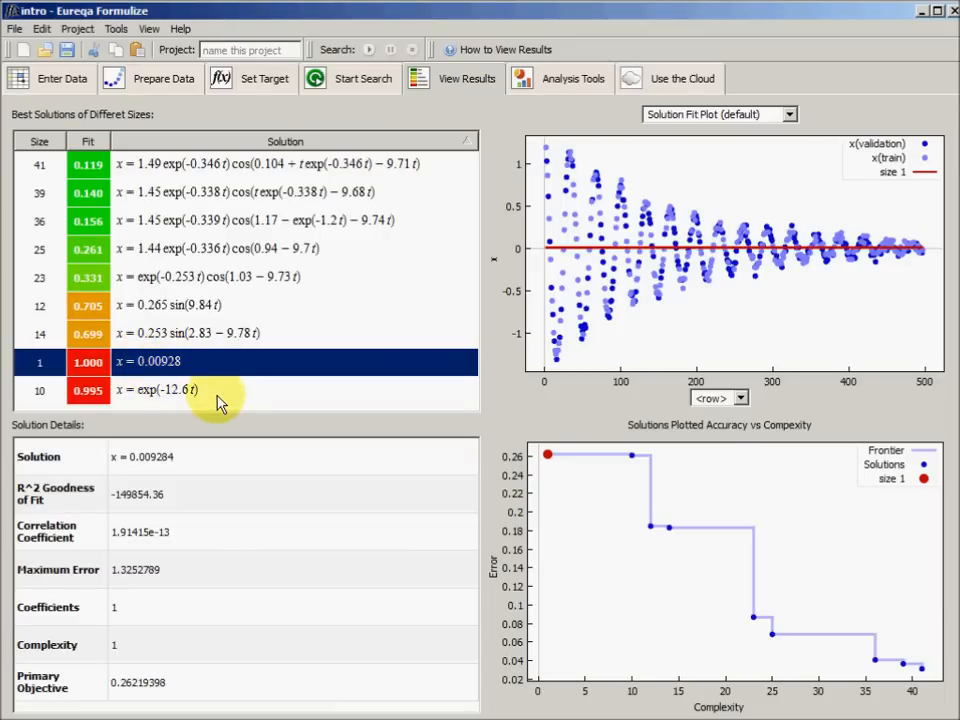
click(188, 390)
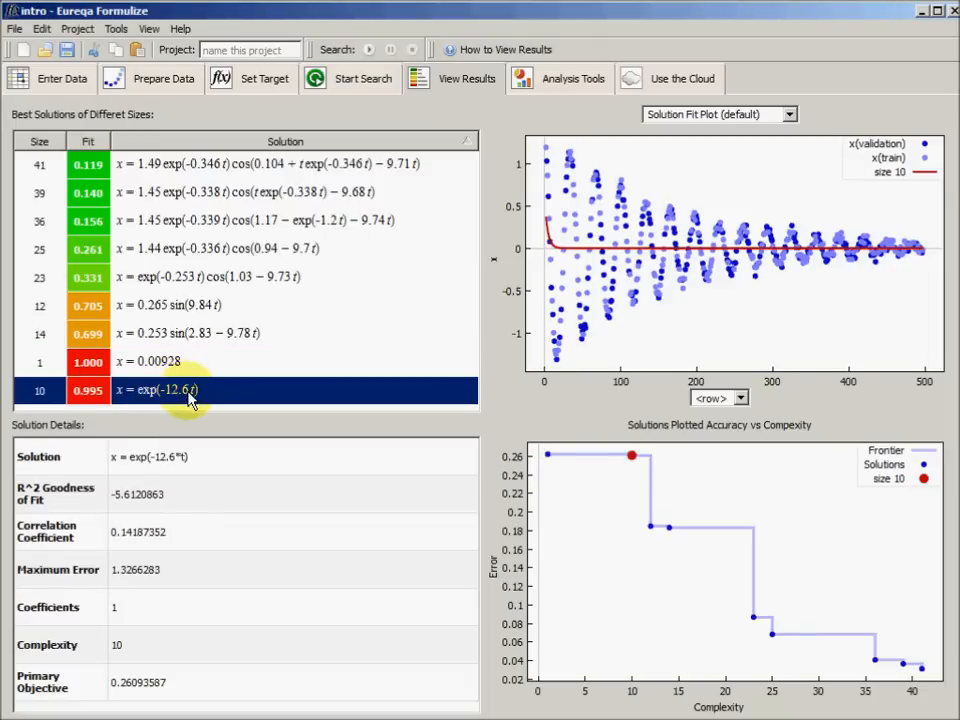
click(190, 338)
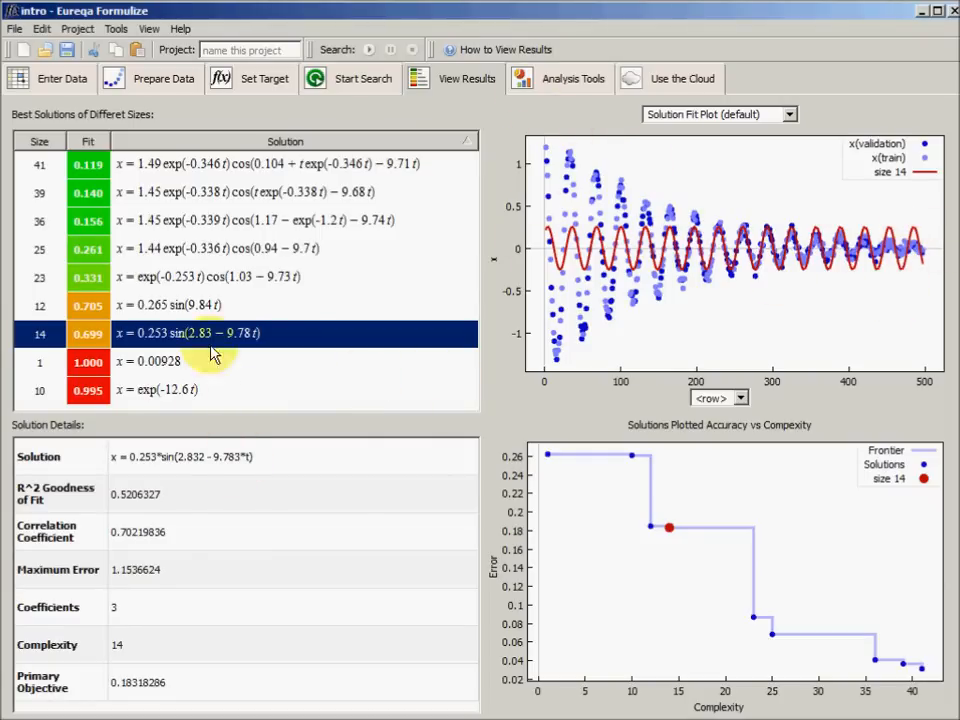
click(229, 304)
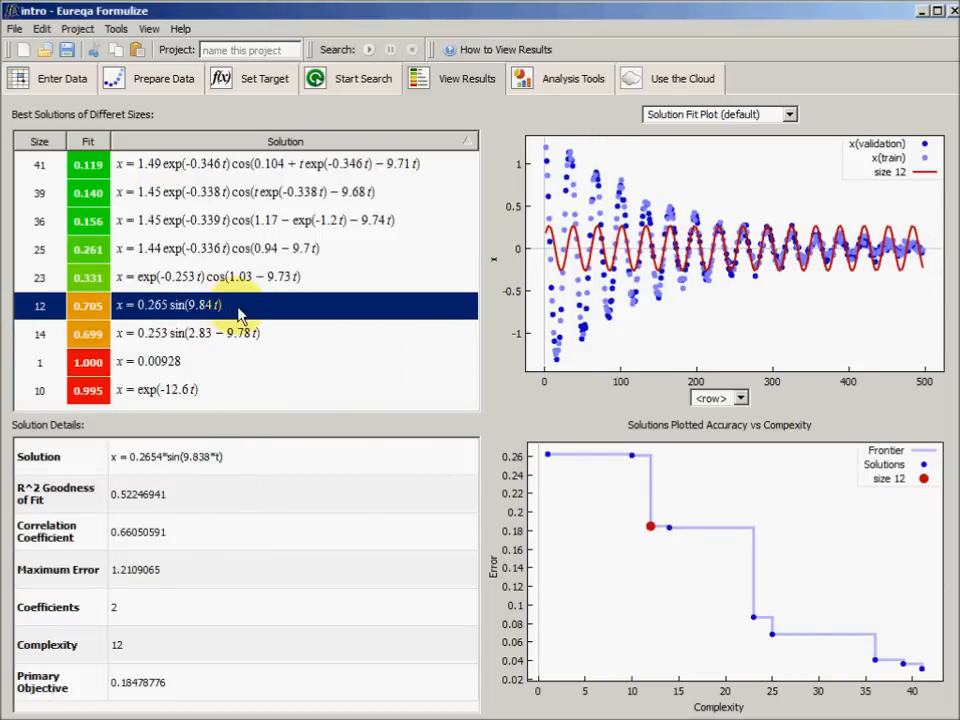
click(243, 292)
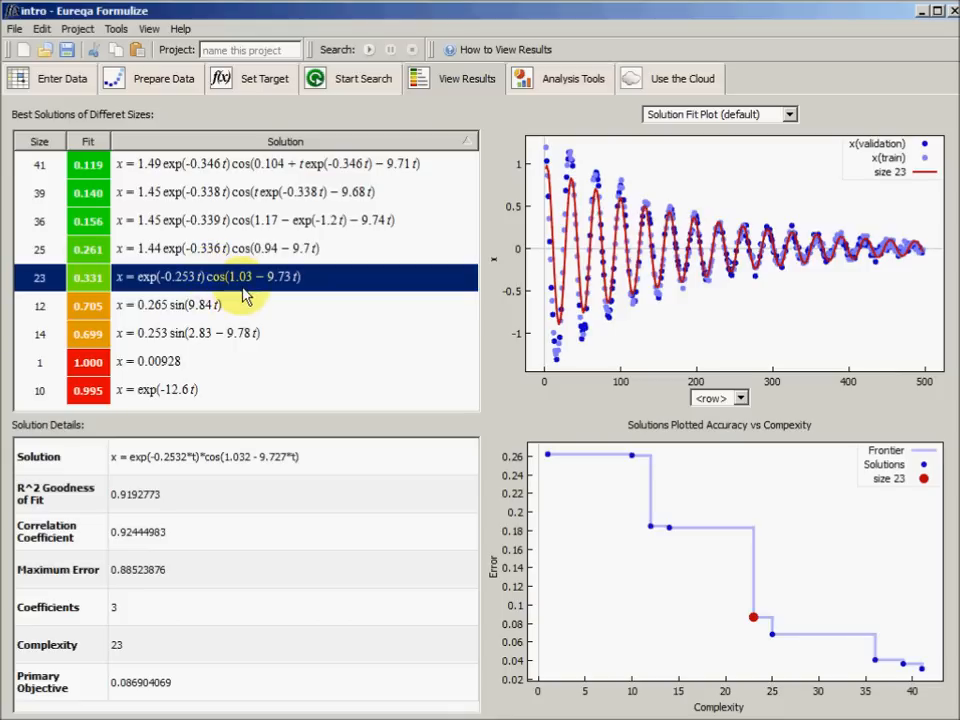
click(255, 247)
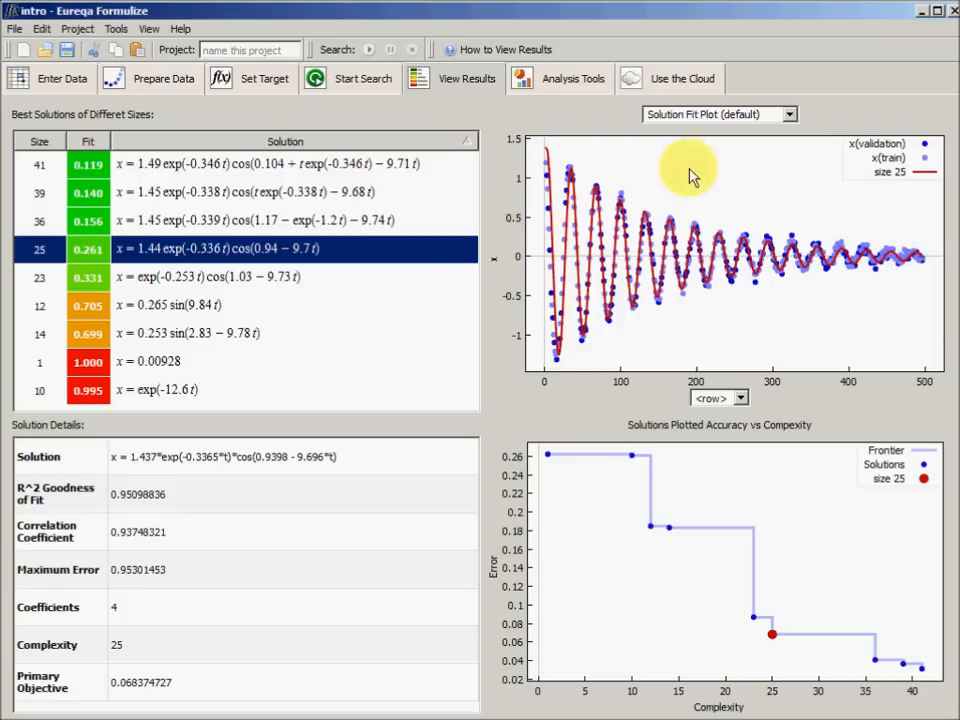
Inspect the size 25 solution's fit plot up close around rows 120 to 245, and return it to the full range
drag(634, 203, 732, 305)
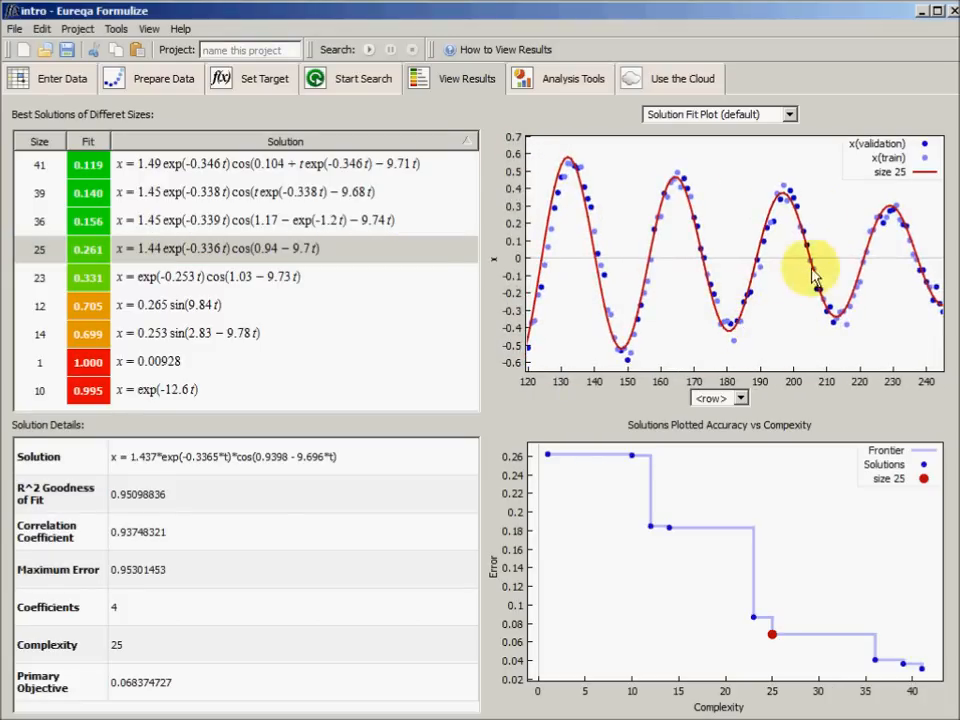
drag(763, 182, 834, 255)
right_click(826, 310)
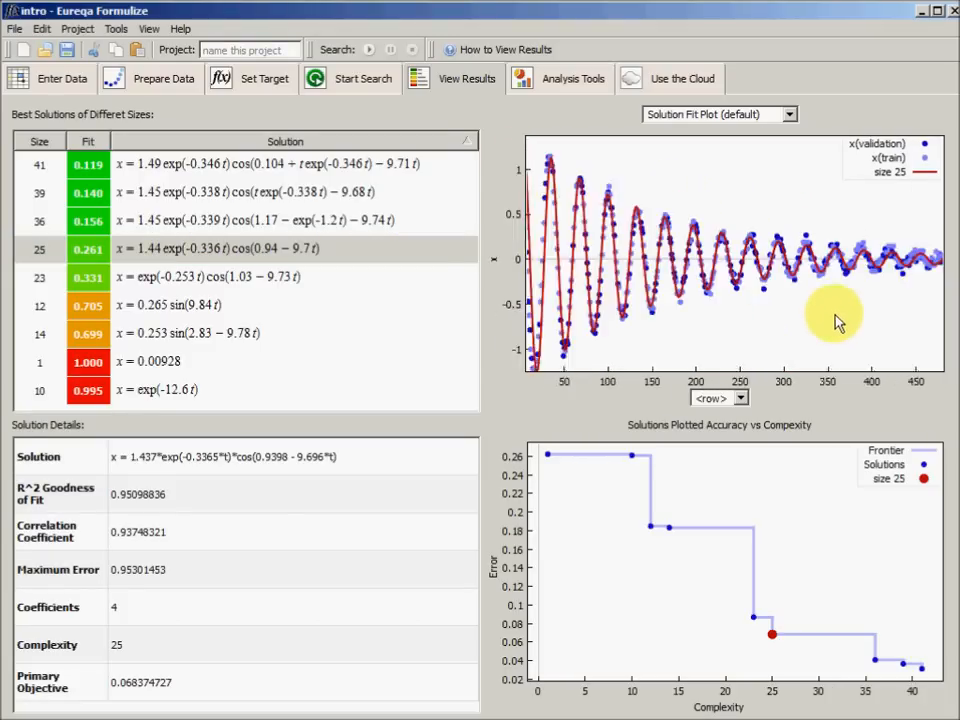
drag(940, 234, 818, 320)
right_click(780, 305)
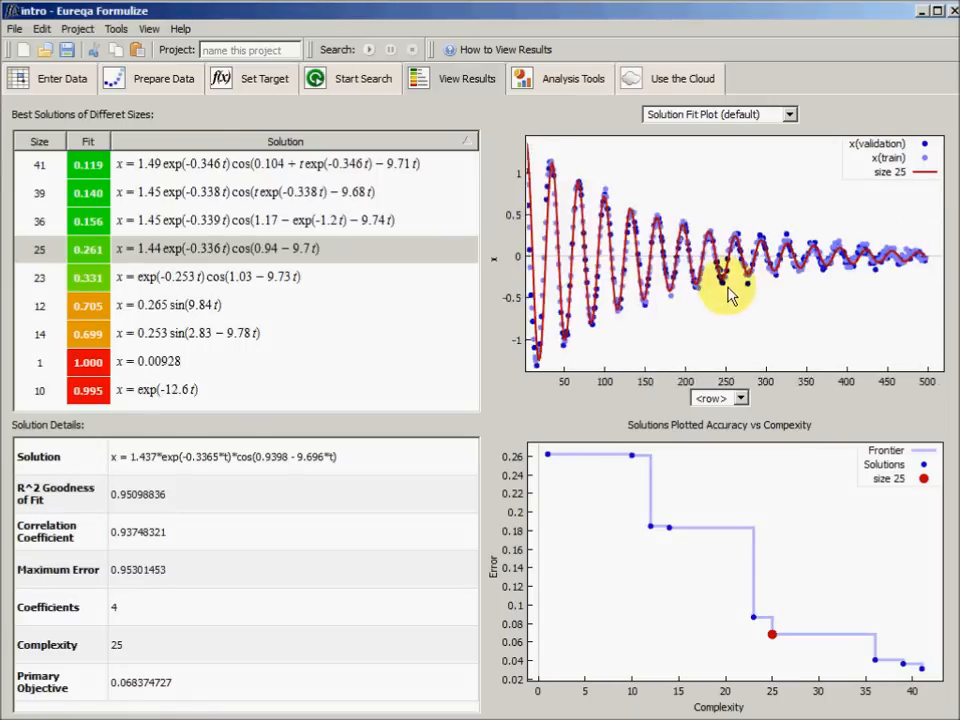
Compare the size 25 solution with the size 23 and size 36 solutions in the fit plot and details
click(248, 250)
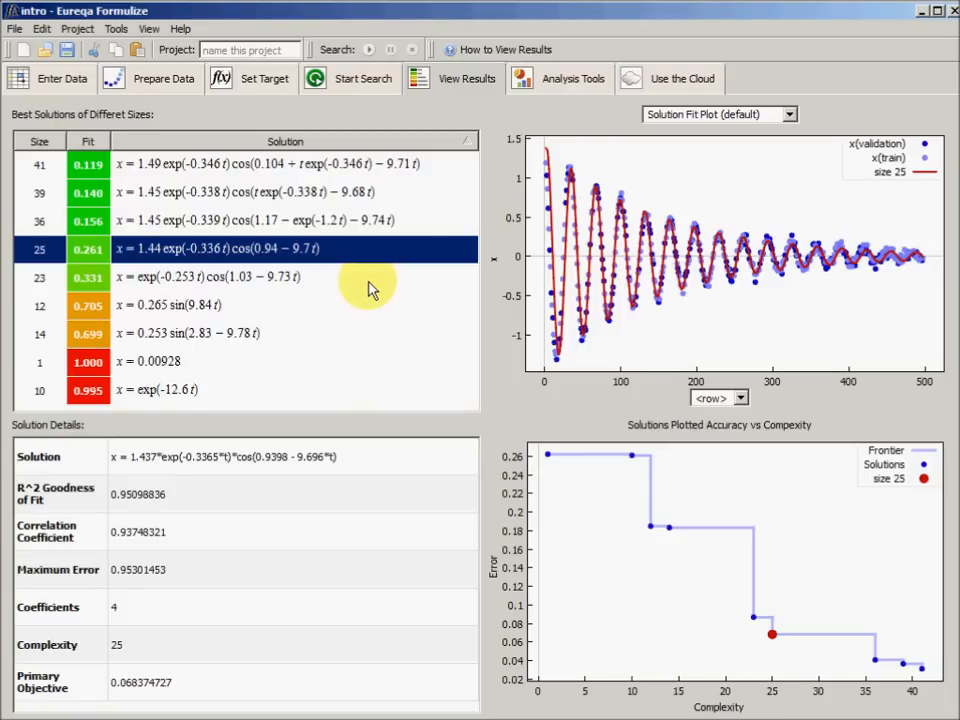
click(274, 279)
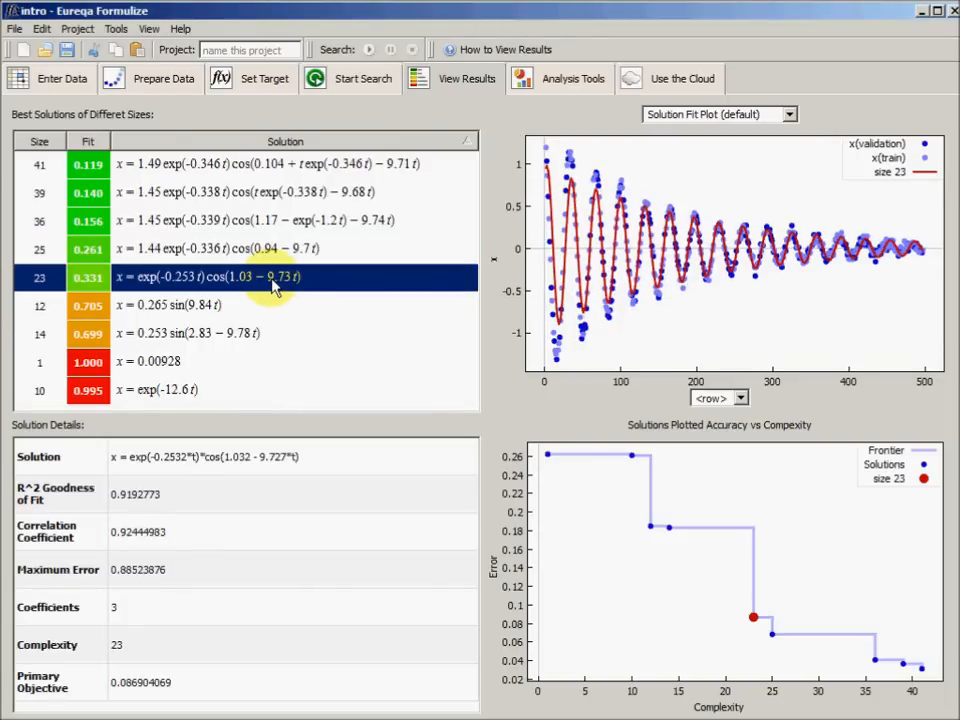
click(256, 252)
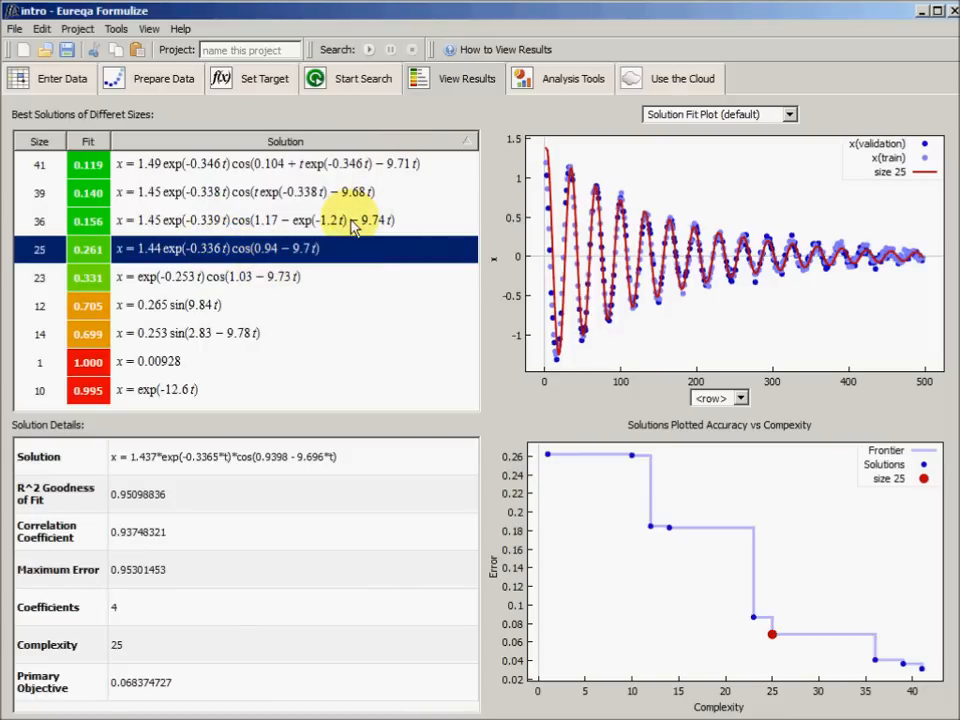
click(156, 220)
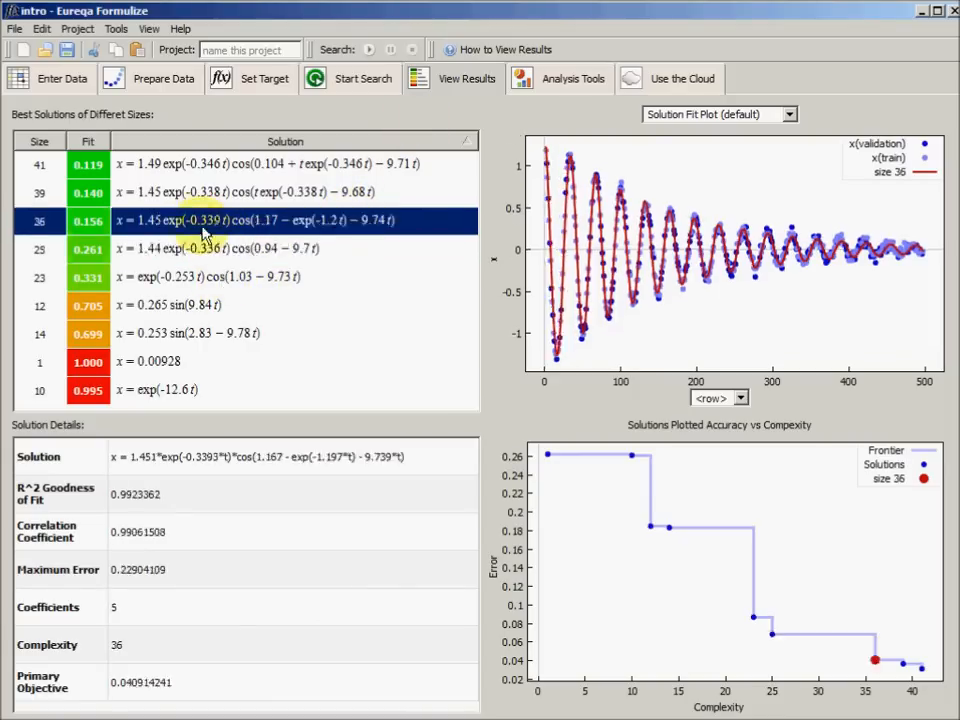